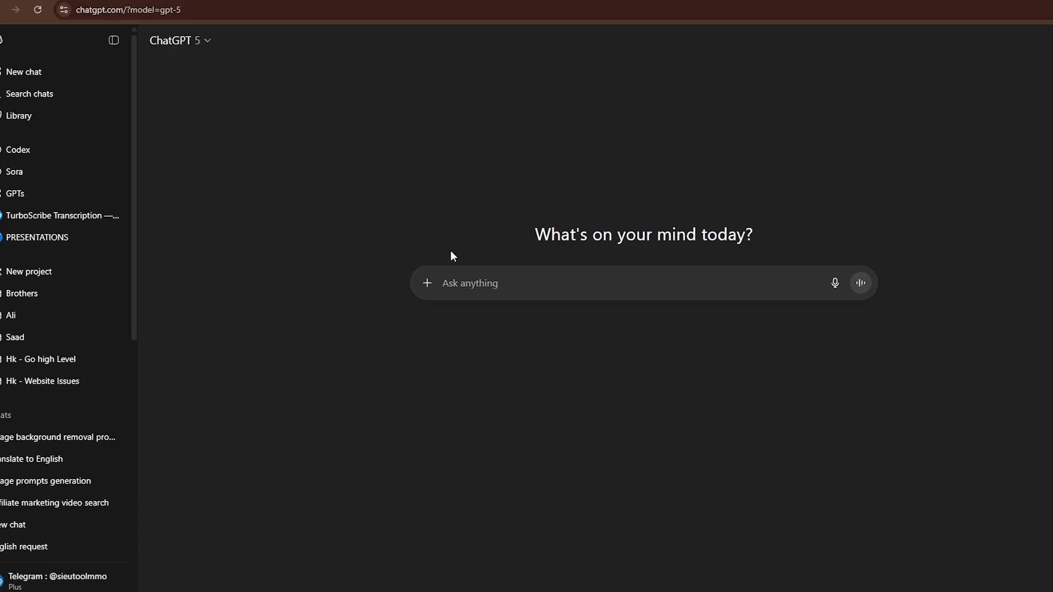
# Step: Ask in Roman Urdu for Google Banana image prompts showing the same person scuba diving, horse riding, sky diving and in other different scenarios
pyautogui.click(612, 292)
pyautogui.write('mujhy google banana se images generate krwani ha same person ki image ma khud duga k kabi wo scuba diving kr rha ho kabi wo hourse riding kr rha ho kabhi sky diving kr rha ho in sabky mujy prompts do or isky ilawa b different secenrio k sath do')
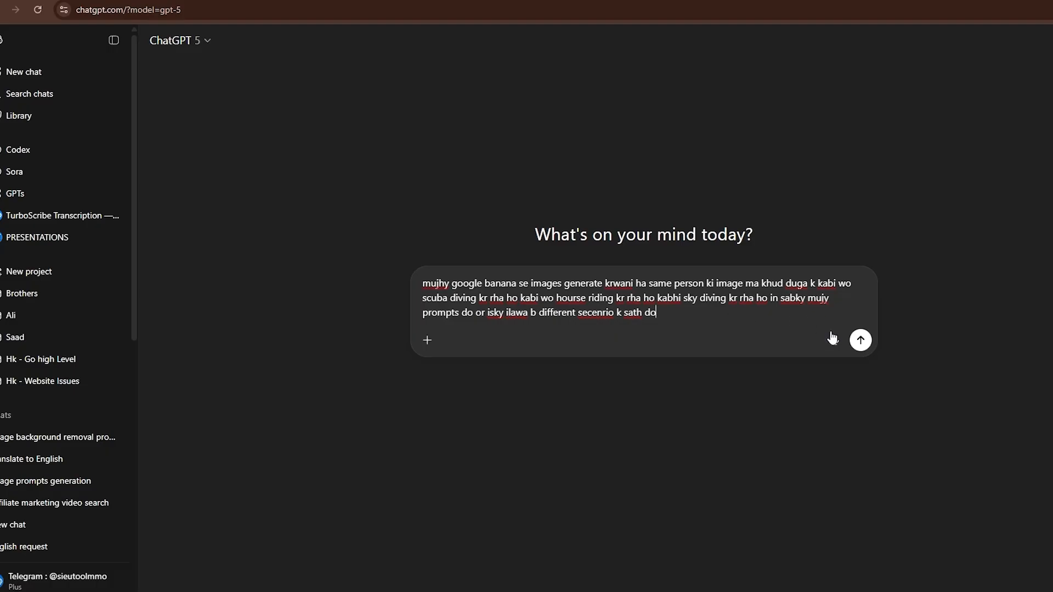
pyautogui.click(861, 340)
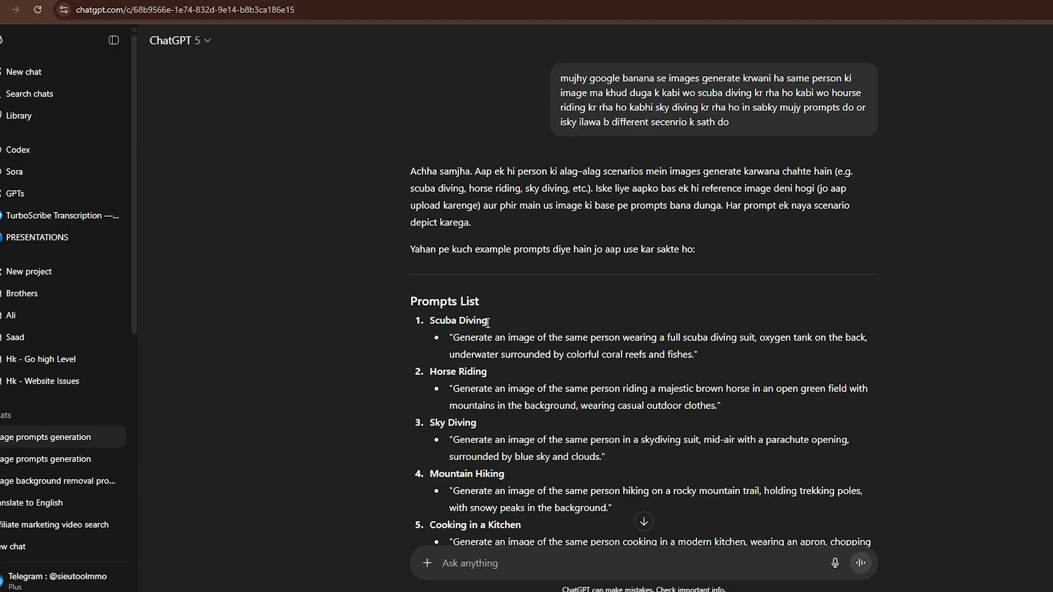
# Step: Review the generated prompts list and copy the Horse Riding prompt text
pyautogui.scroll(-2, 487, 322)
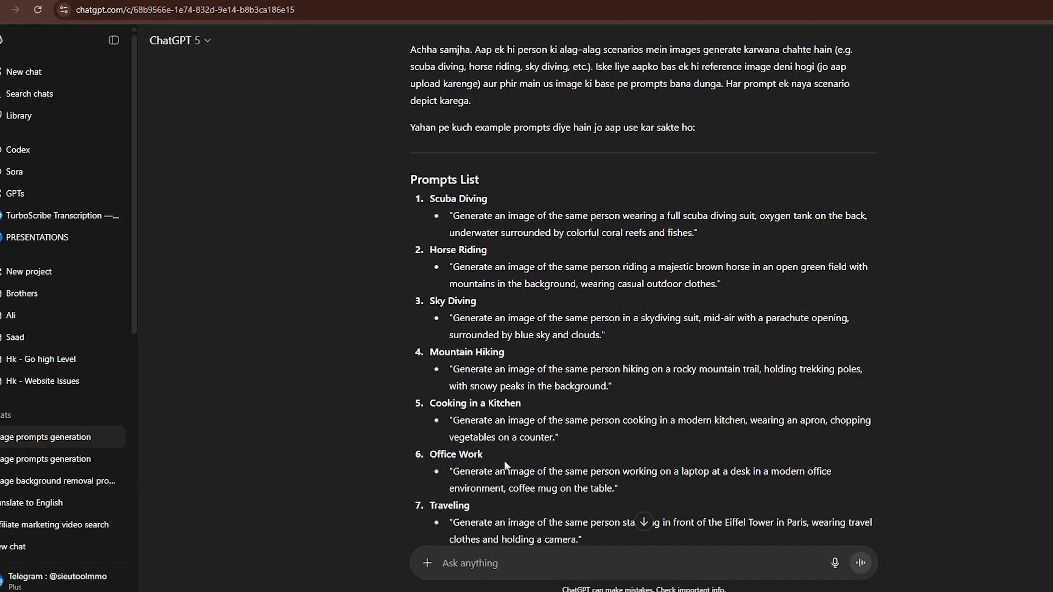
pyautogui.scroll(-1, 488, 482)
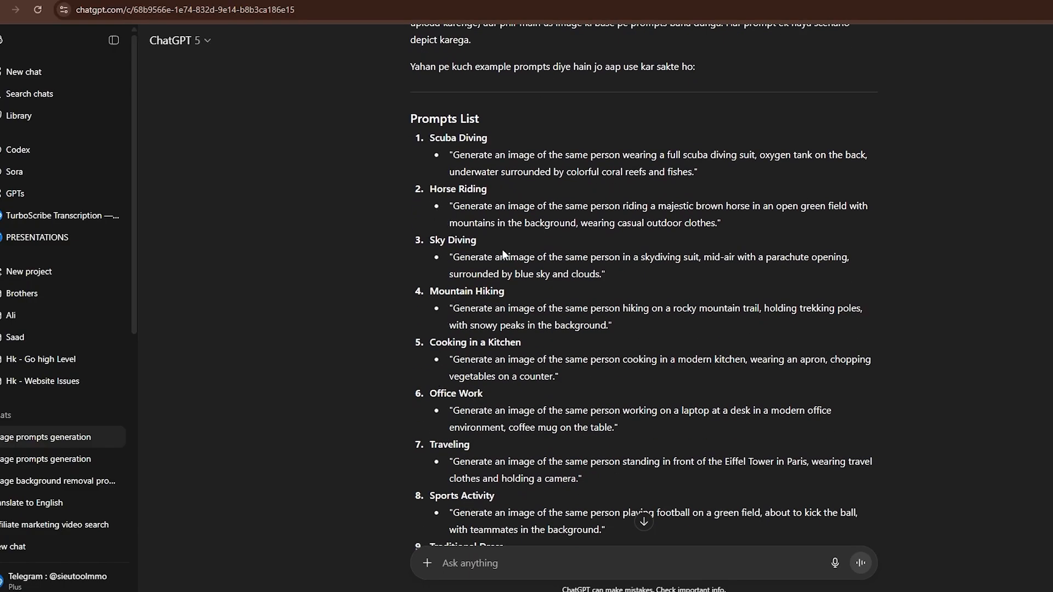
pyautogui.scroll(3, 505, 250)
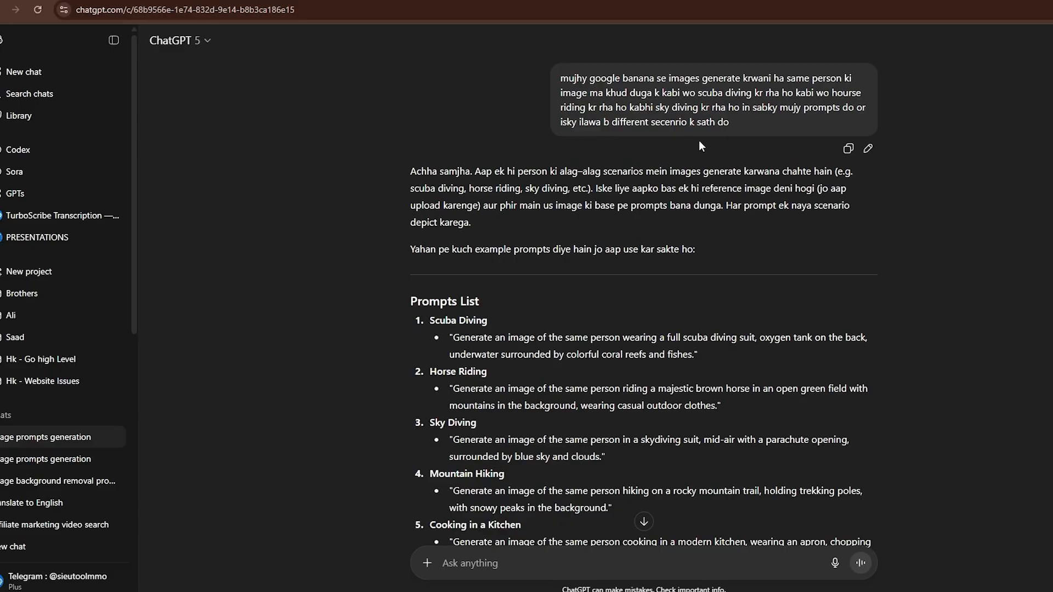
pyautogui.scroll(-5, 527, 416)
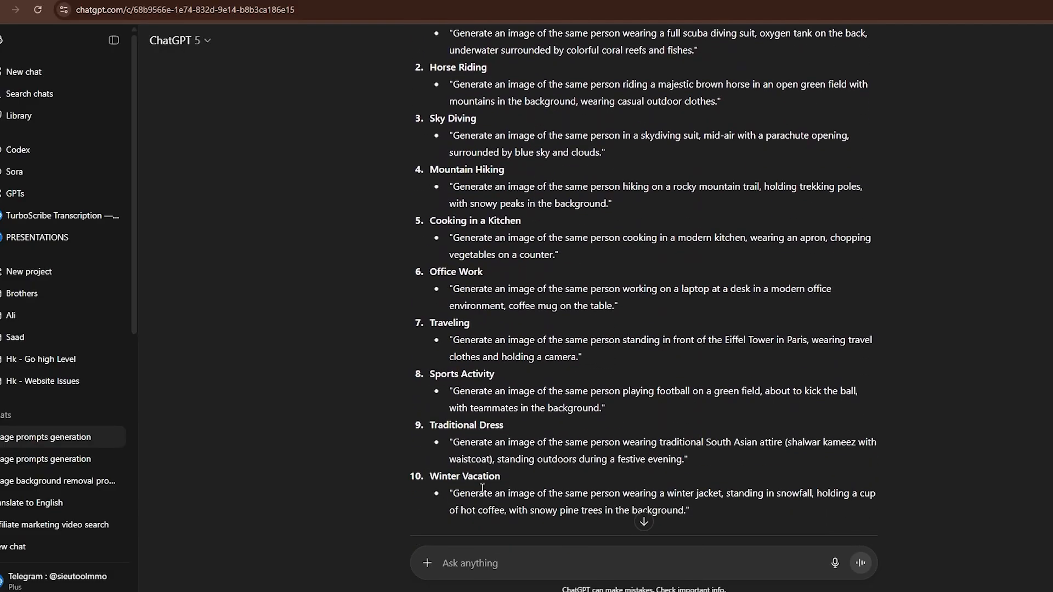
pyautogui.scroll(-1, 482, 488)
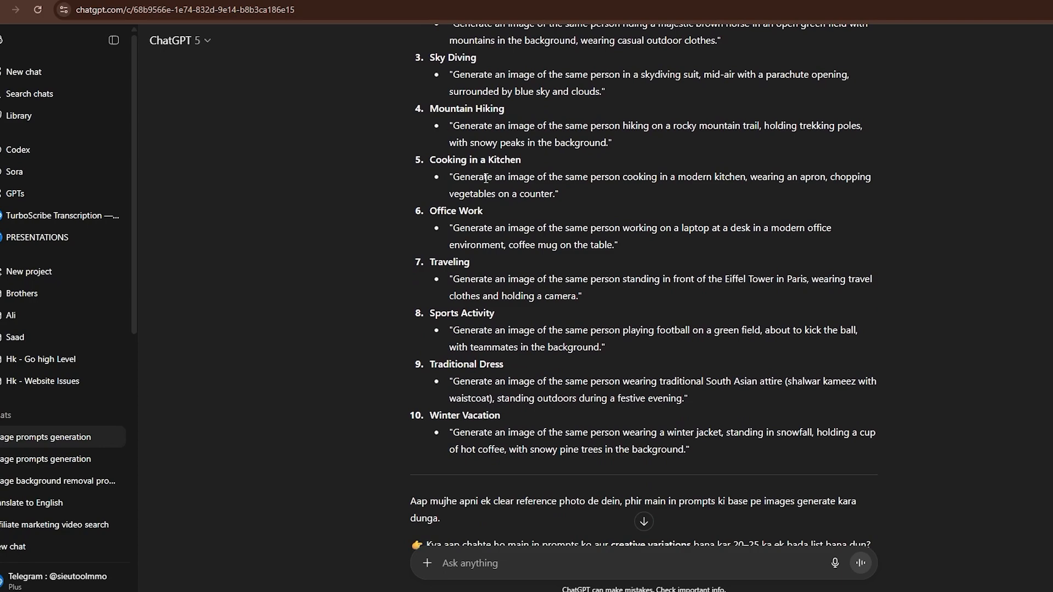
pyautogui.scroll(3, 471, 135)
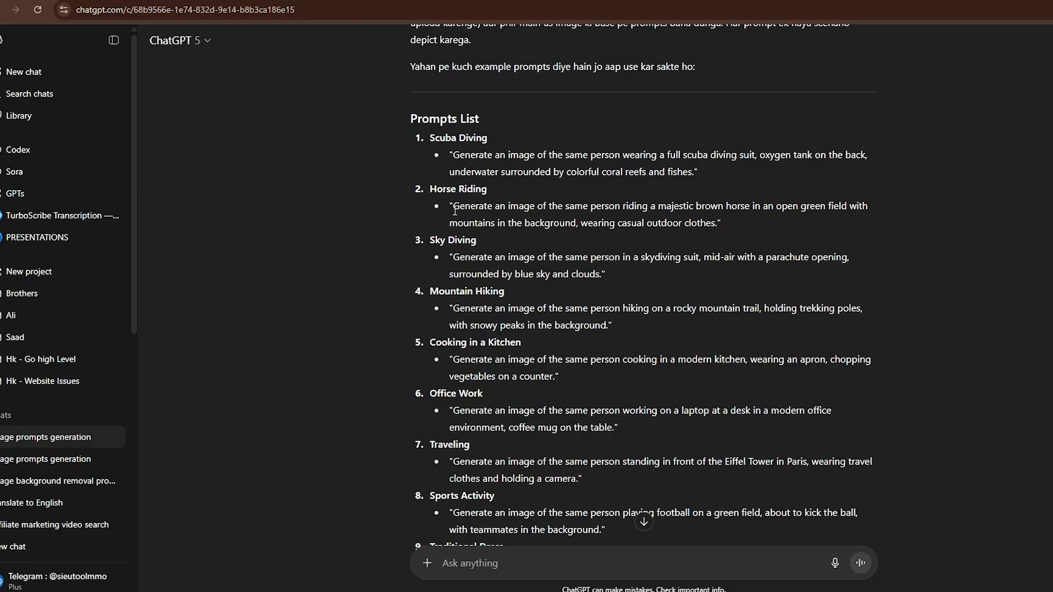
pyautogui.moveTo(453, 212); pyautogui.dragTo(715, 228)
pyautogui.hotkey('ctrl', 'c')
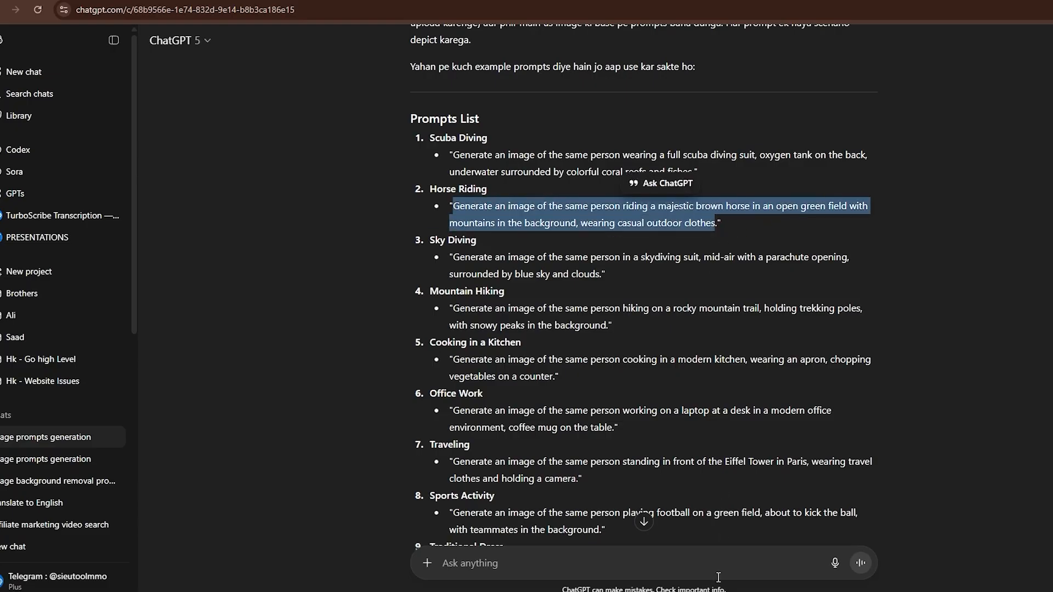
# Step: Switch to the other browser window, search for "google banana" in a new tab and open the Gemini 2.5 Flash Image (Nano Banana) result
pyautogui.hotkey('alt', 'Tab')
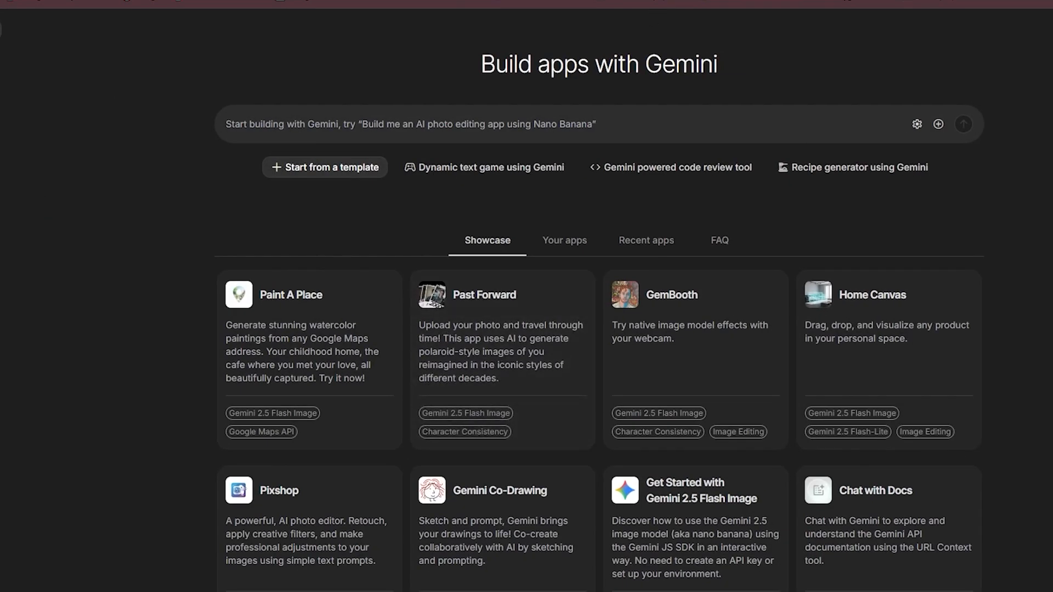
pyautogui.hotkey('ctrl', 't')
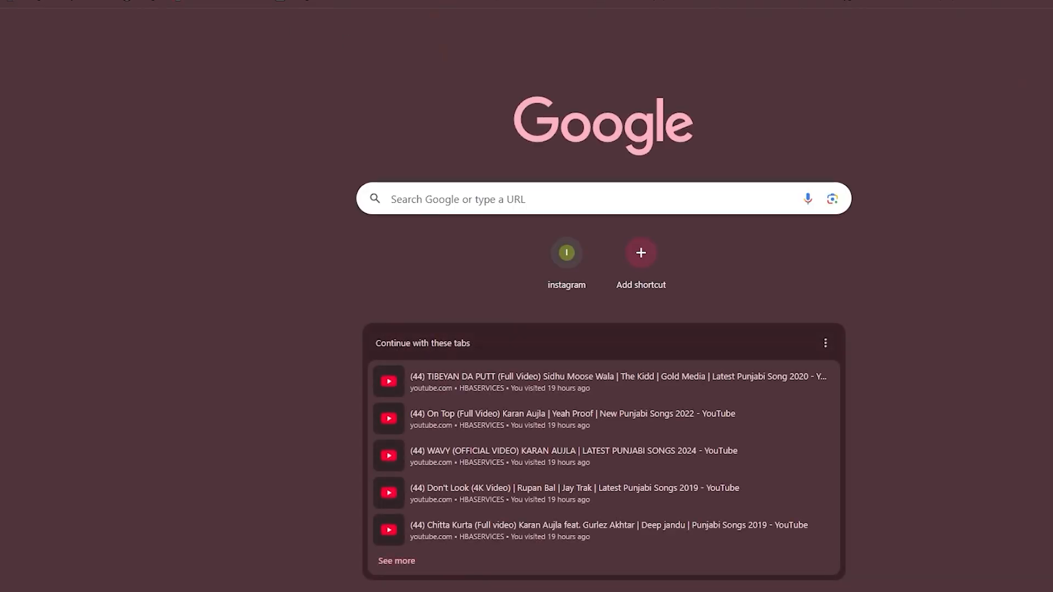
pyautogui.hotkey('ctrl', 'l')
pyautogui.write('google')
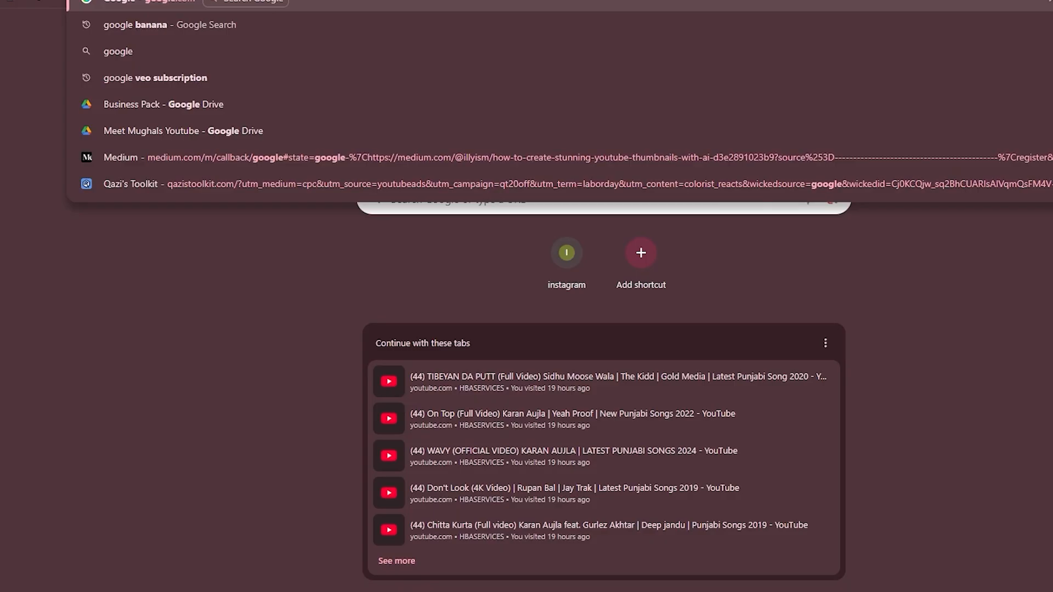
pyautogui.write(' banana')
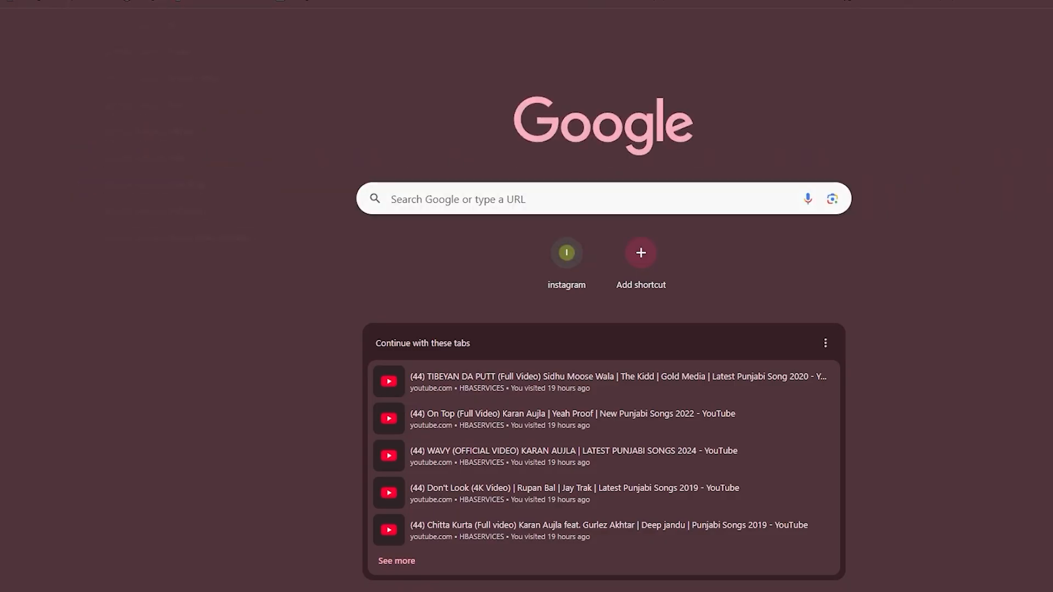
pyautogui.press('Return')
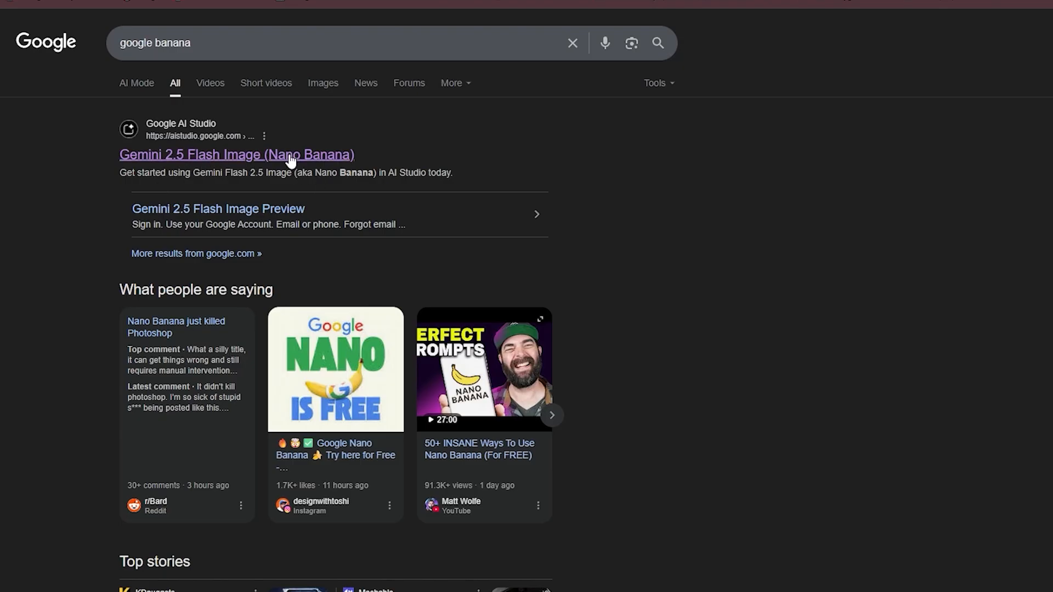
pyautogui.click(201, 158)
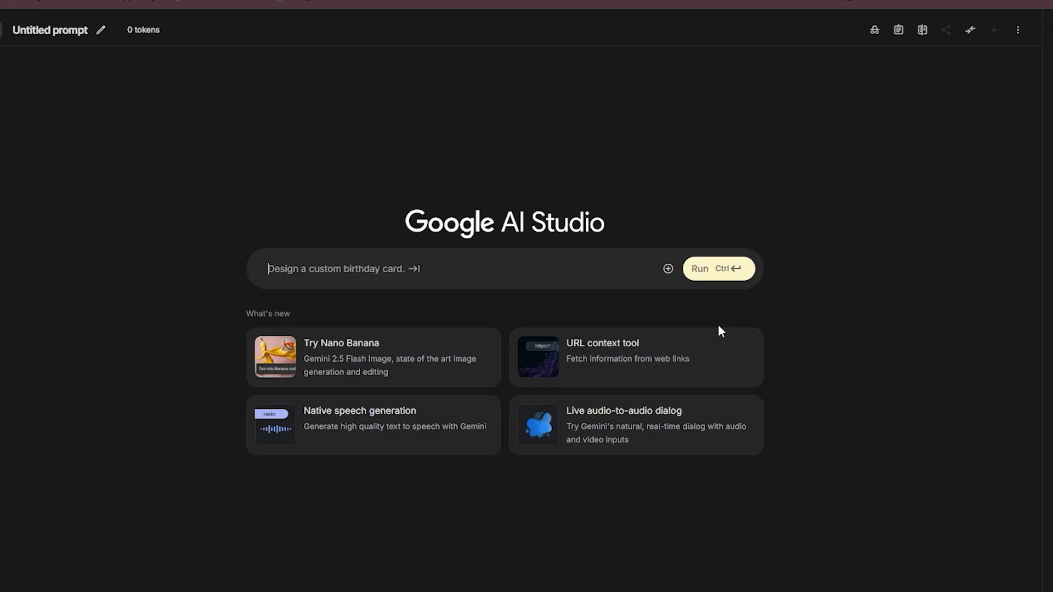
# Step: Start Try Nano Banana and replace the sample banana costume prompt with the copied horse riding prompt
pyautogui.click(586, 371)
pyautogui.click(331, 370)
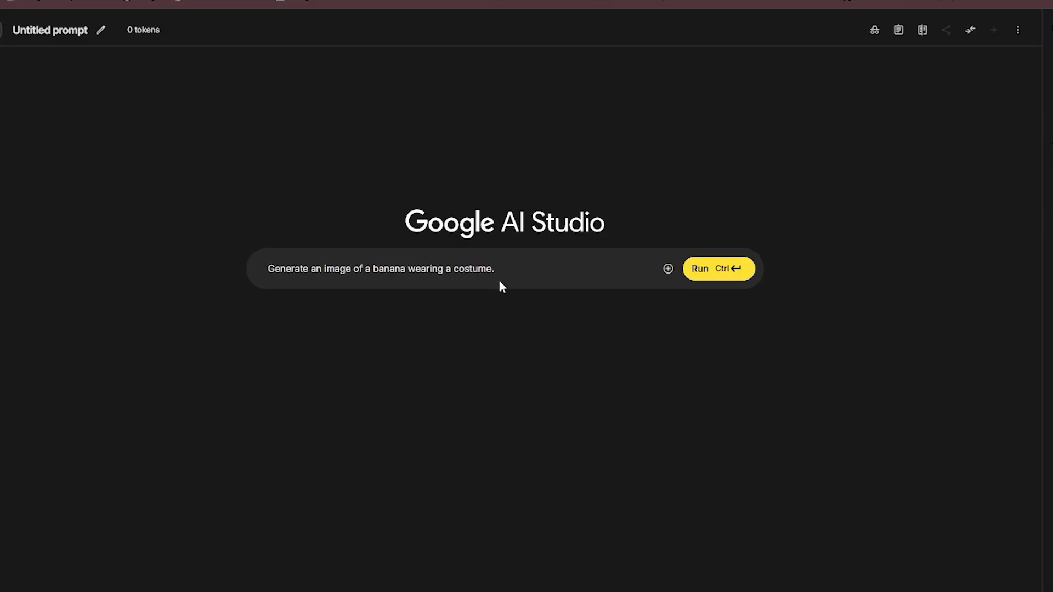
pyautogui.moveTo(502, 269); pyautogui.dragTo(239, 280)
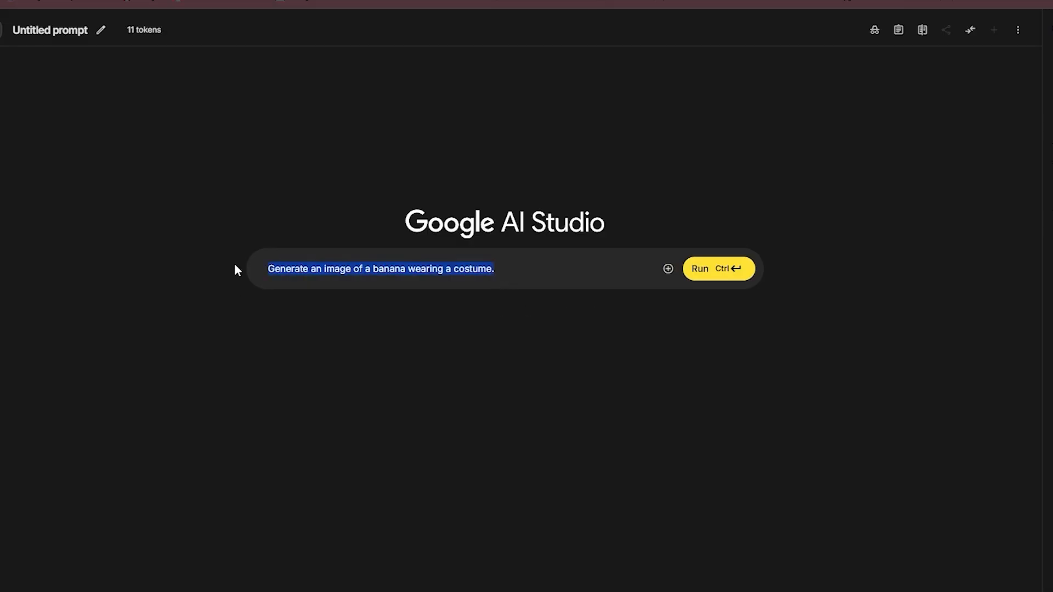
pyautogui.hotkey('ctrl', 'v')
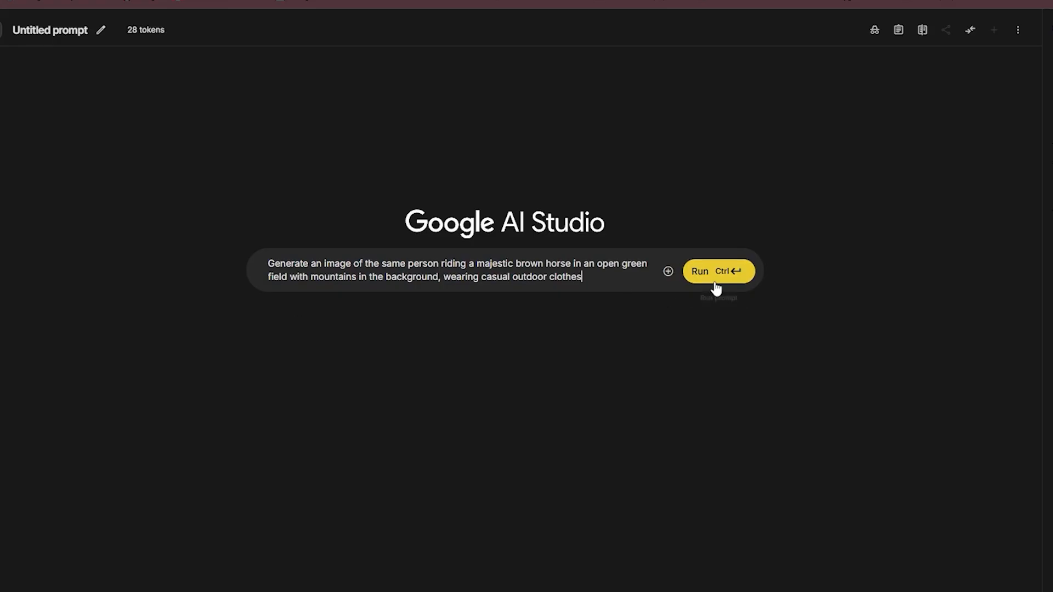
# Step: Upload the portrait photo of the man in the black shirt and run the horse riding prompt
pyautogui.click(667, 272)
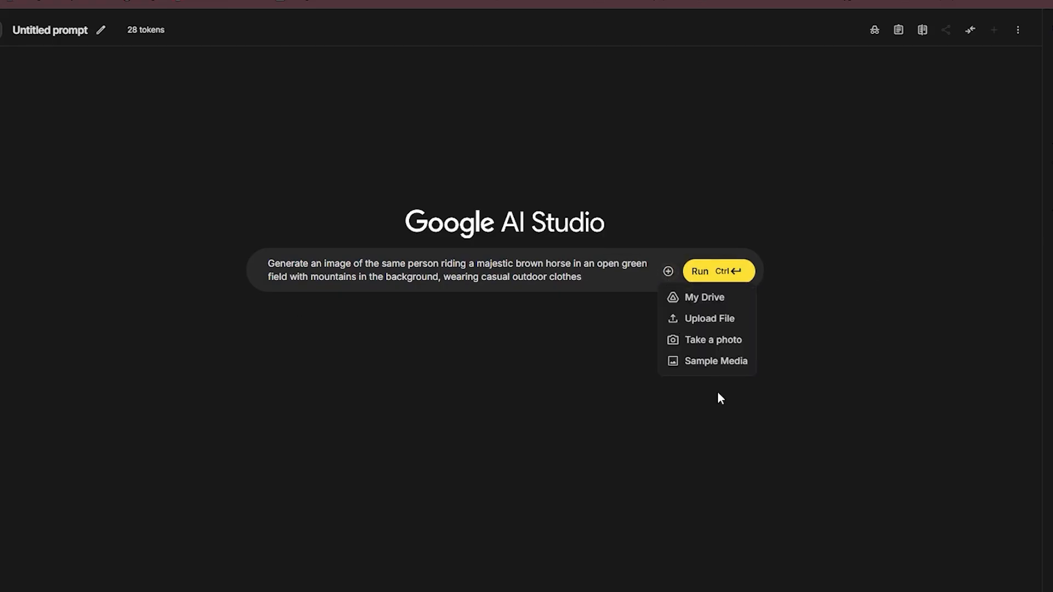
pyautogui.click(713, 321)
pyautogui.doubleClick(362, 154)
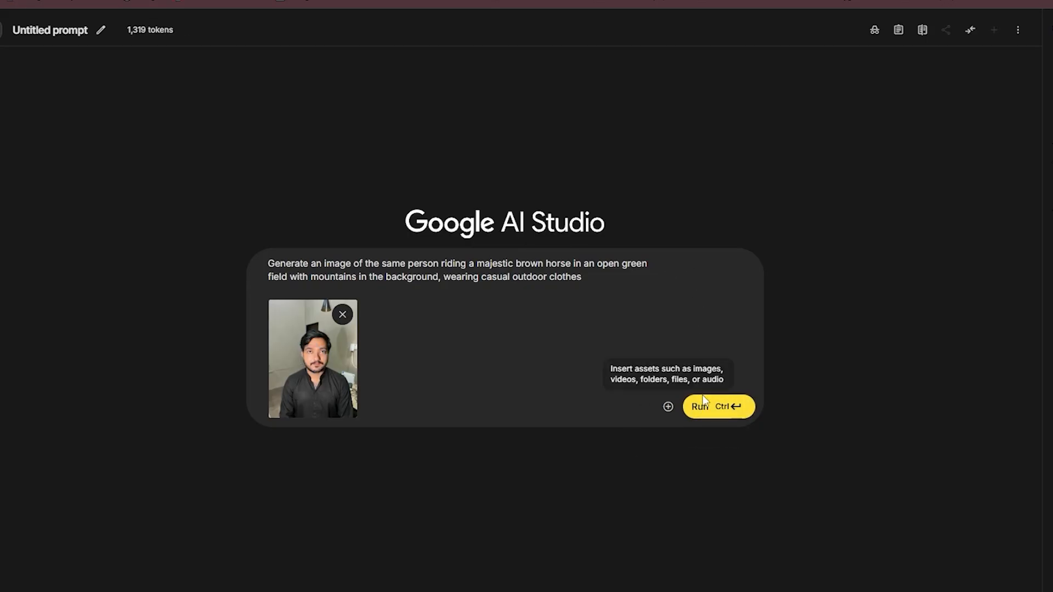
pyautogui.click(712, 414)
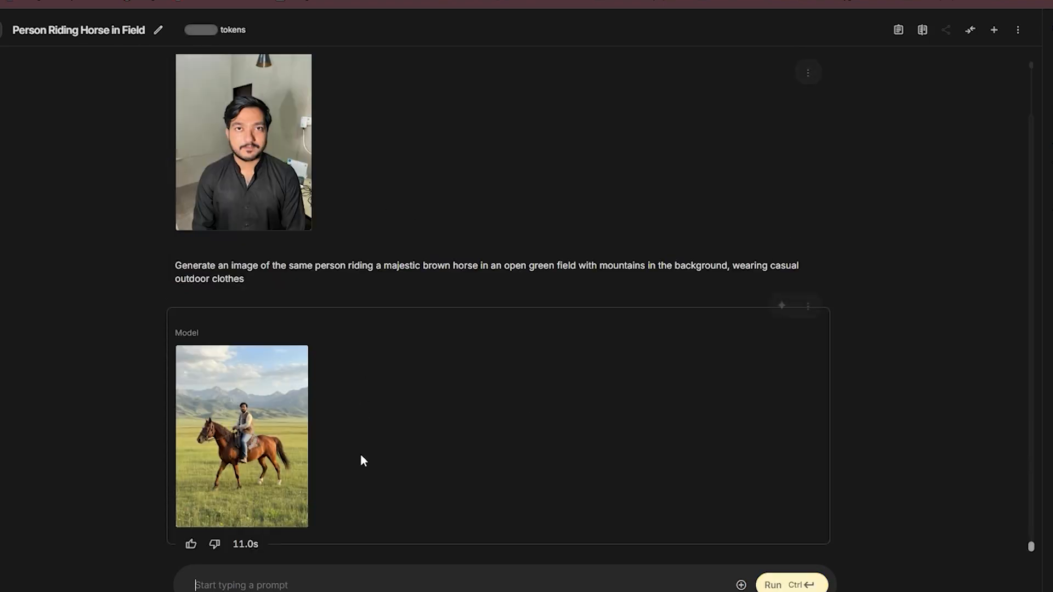
# Step: Inspect the generated horse riding image at full size, then close the preview
pyautogui.moveTo(298, 454)
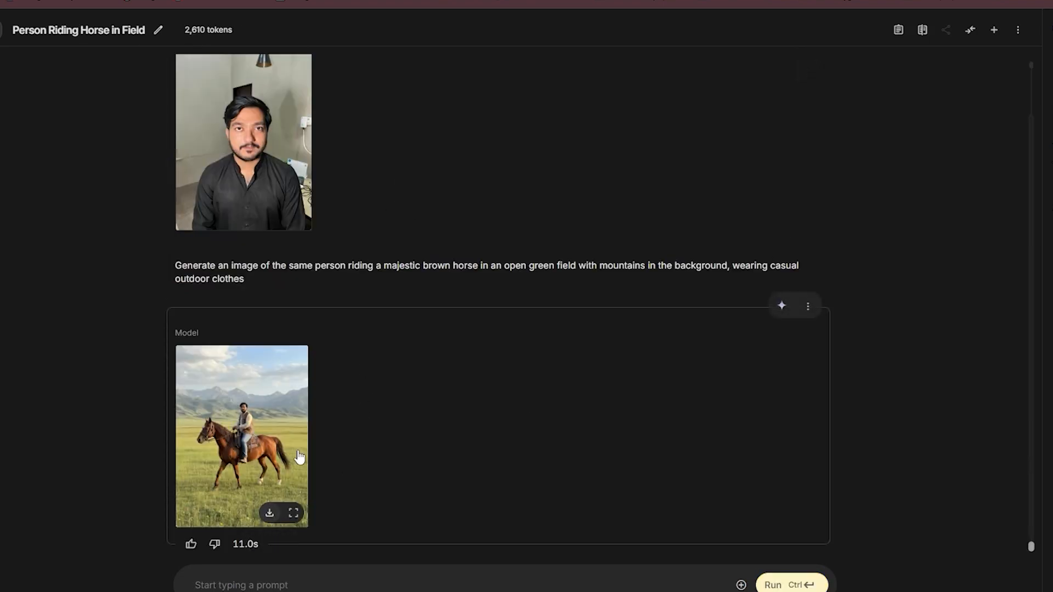
pyautogui.click(293, 513)
pyautogui.scroll(-5, 638, 268)
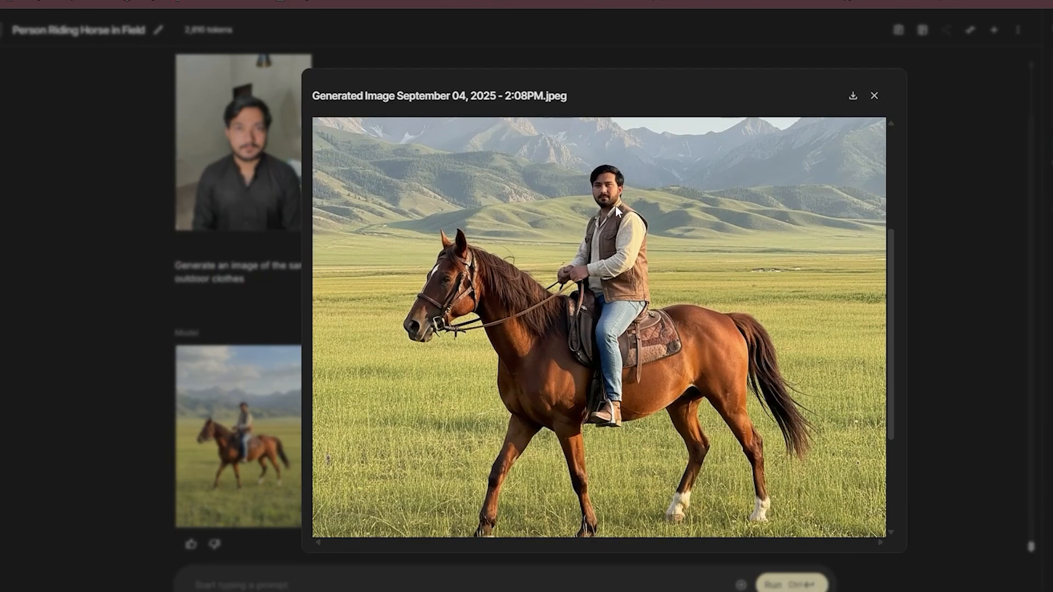
pyautogui.click(874, 97)
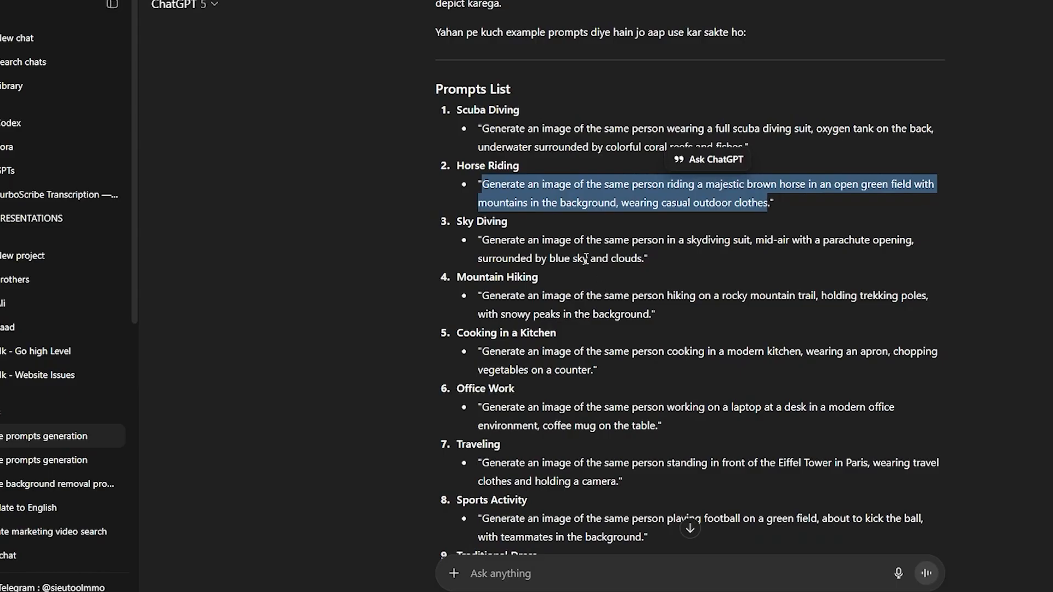
# Step: Copy the Scuba Diving prompt from the ChatGPT list and paste it as the next prompt in Google AI Studio
pyautogui.click(481, 170)
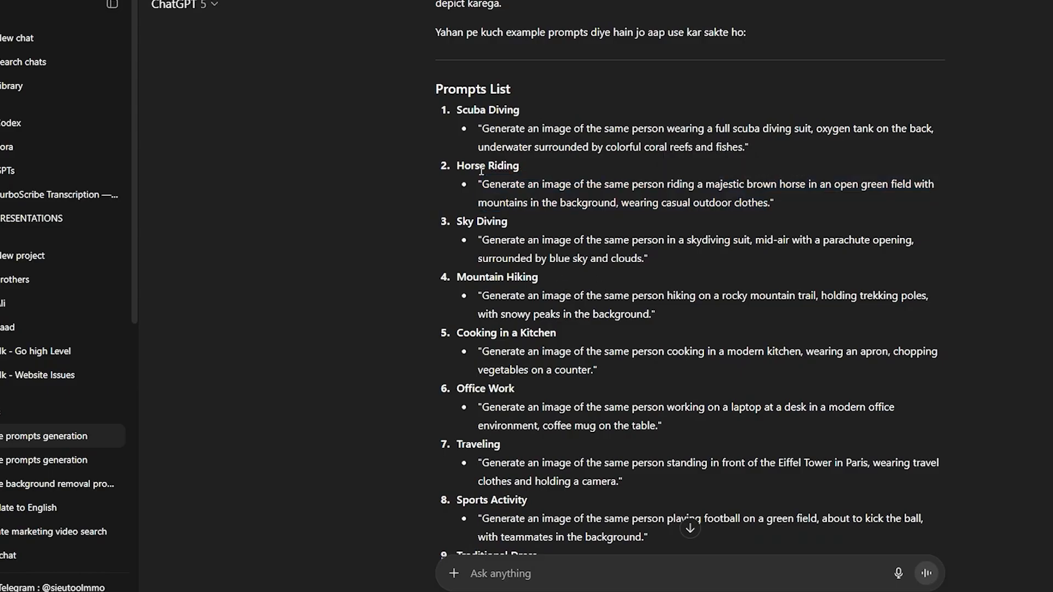
pyautogui.moveTo(479, 130); pyautogui.dragTo(743, 147)
pyautogui.hotkey('ctrl', 'c')
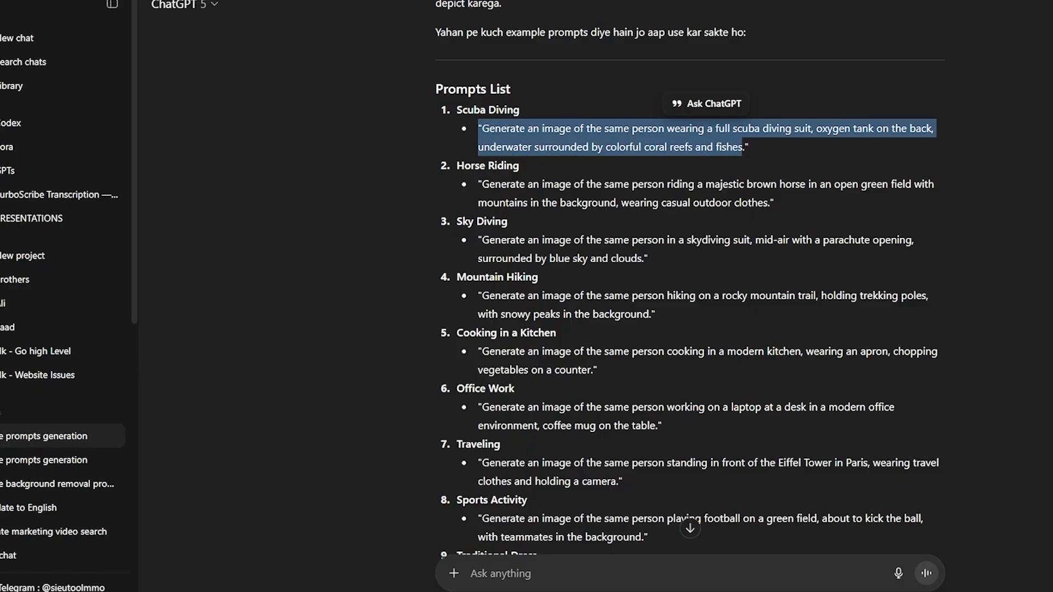
pyautogui.click(734, 587)
pyautogui.hotkey('ctrl', 'a')
pyautogui.hotkey('ctrl', 'v')
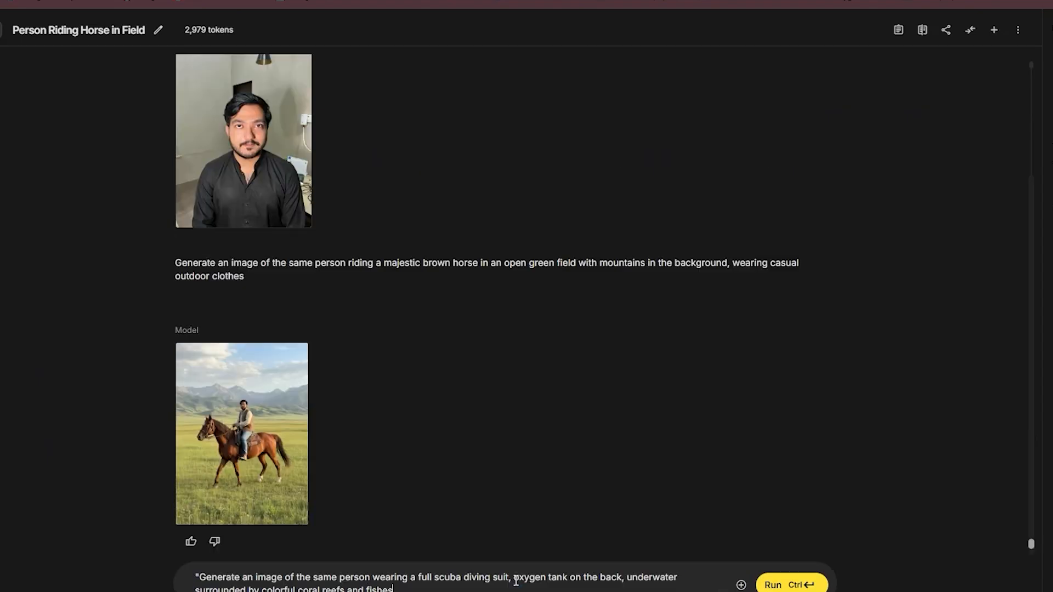
# Step: Attach the same portrait photo to the scuba diving prompt and run it
pyautogui.click(741, 584)
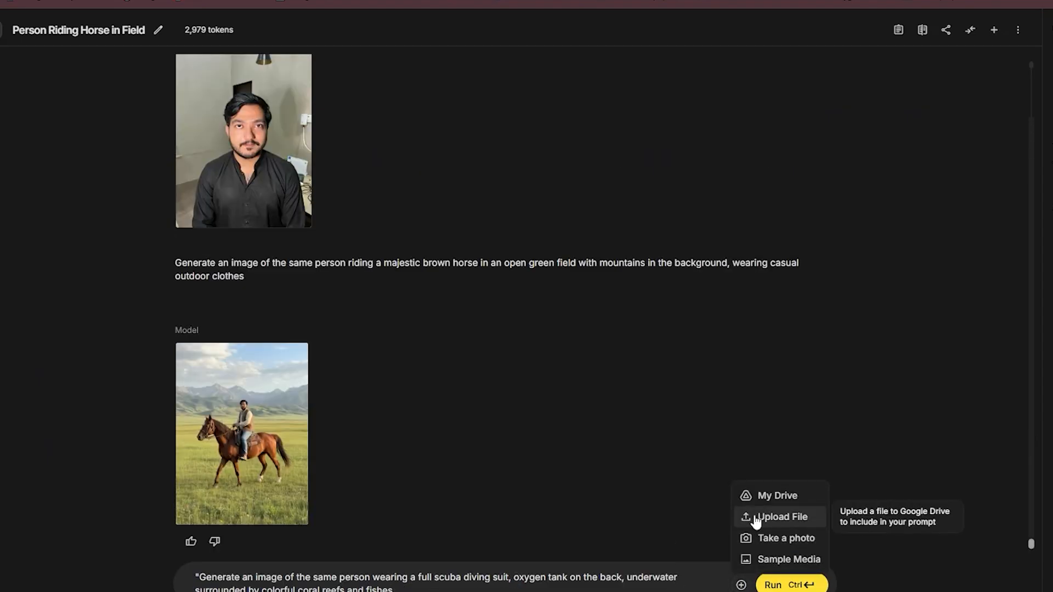
pyautogui.click(765, 515)
pyautogui.doubleClick(377, 167)
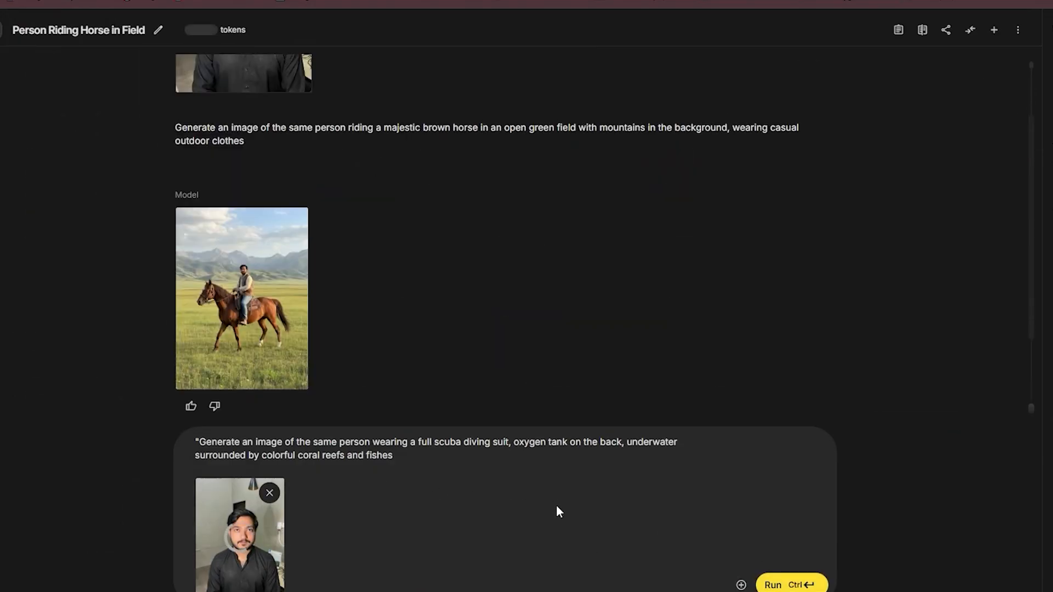
pyautogui.click(785, 585)
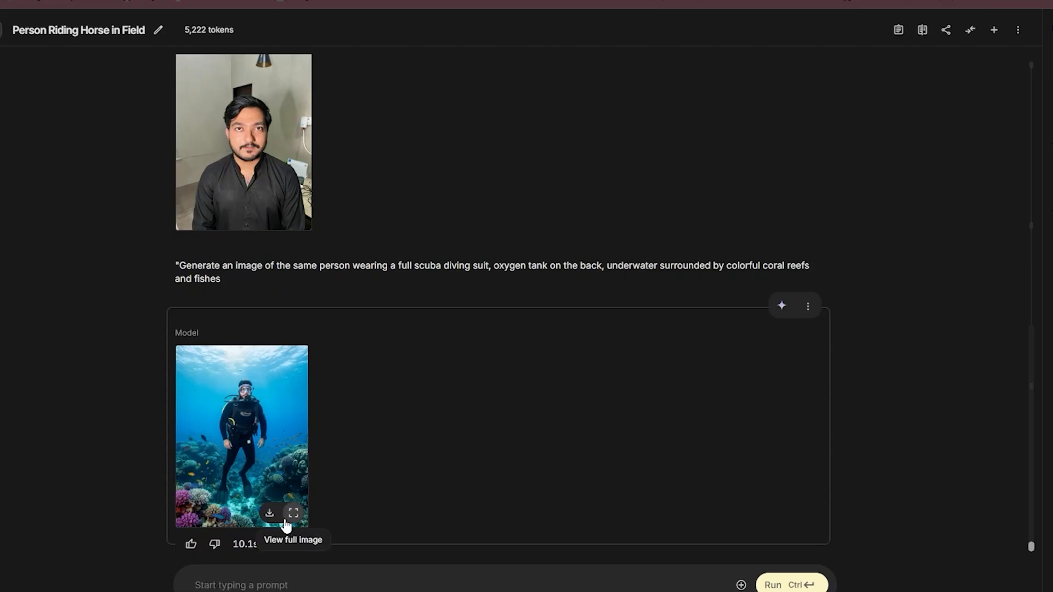
# Step: Examine the generated scuba diving image at full size from the diver's face to the coral reef, then close the preview
pyautogui.click(293, 514)
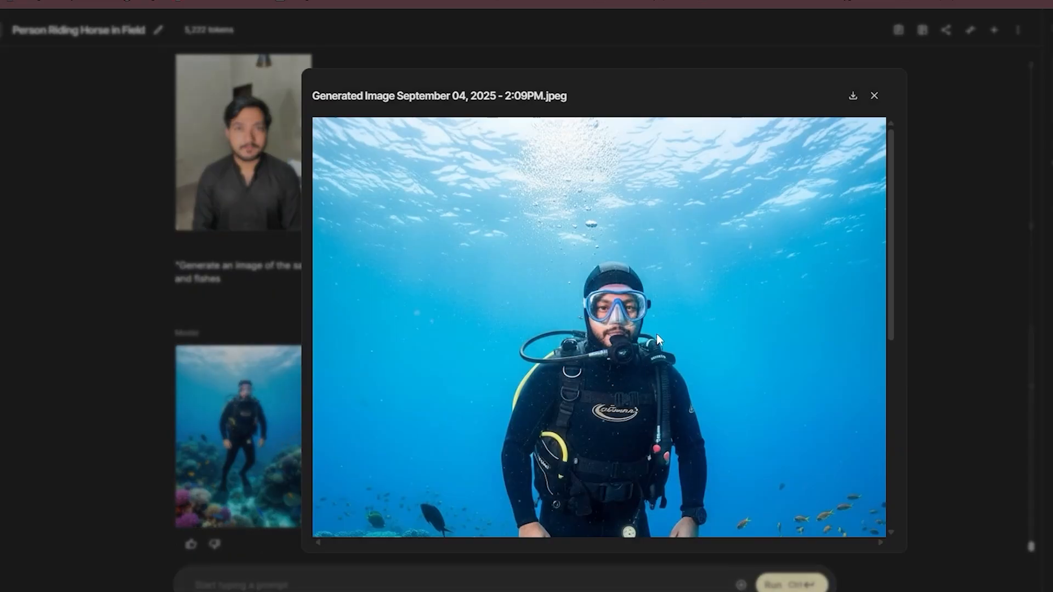
pyautogui.scroll(-1, 657, 334)
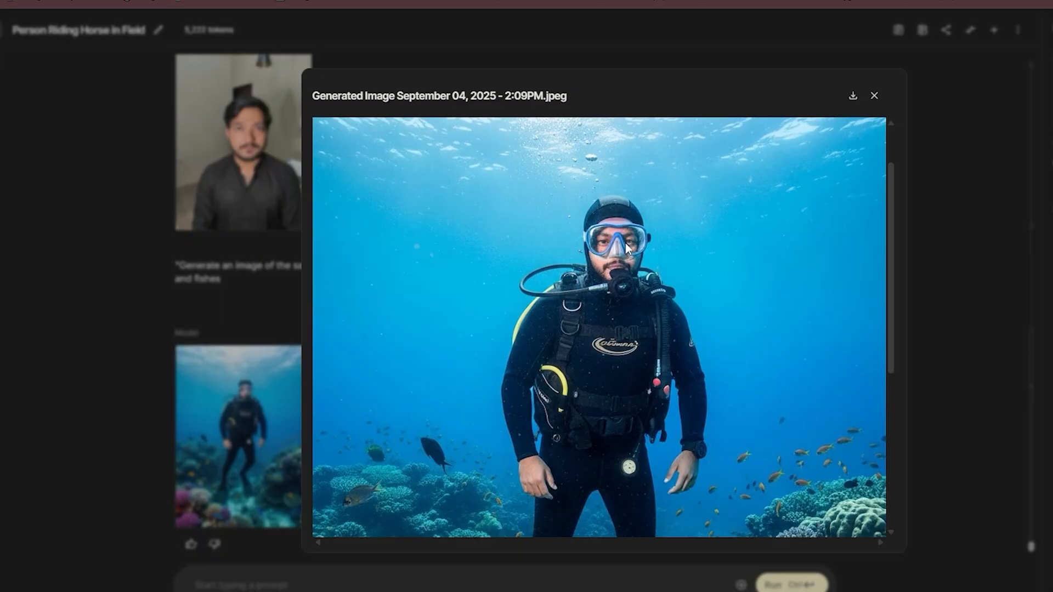
pyautogui.scroll(-5, 774, 340)
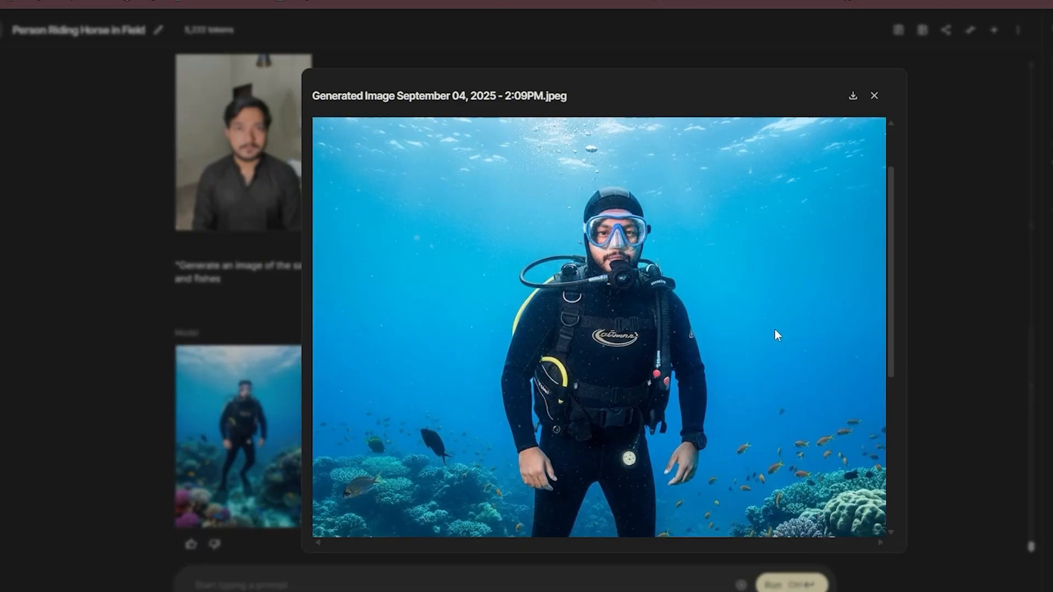
pyautogui.scroll(6, 627, 380)
pyautogui.scroll(-5, 628, 372)
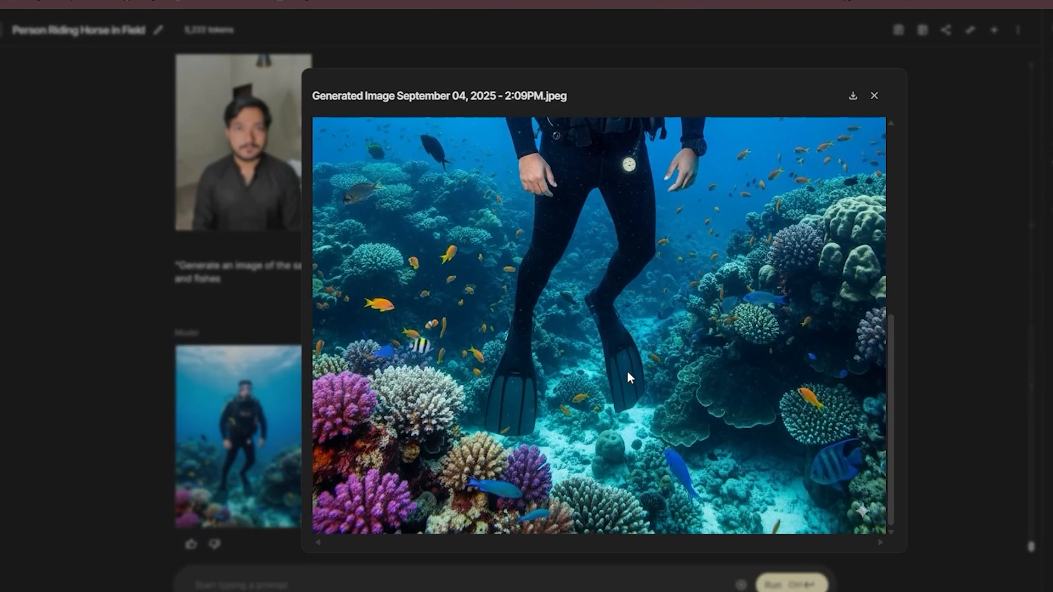
pyautogui.scroll(5, 628, 371)
pyautogui.click(876, 97)
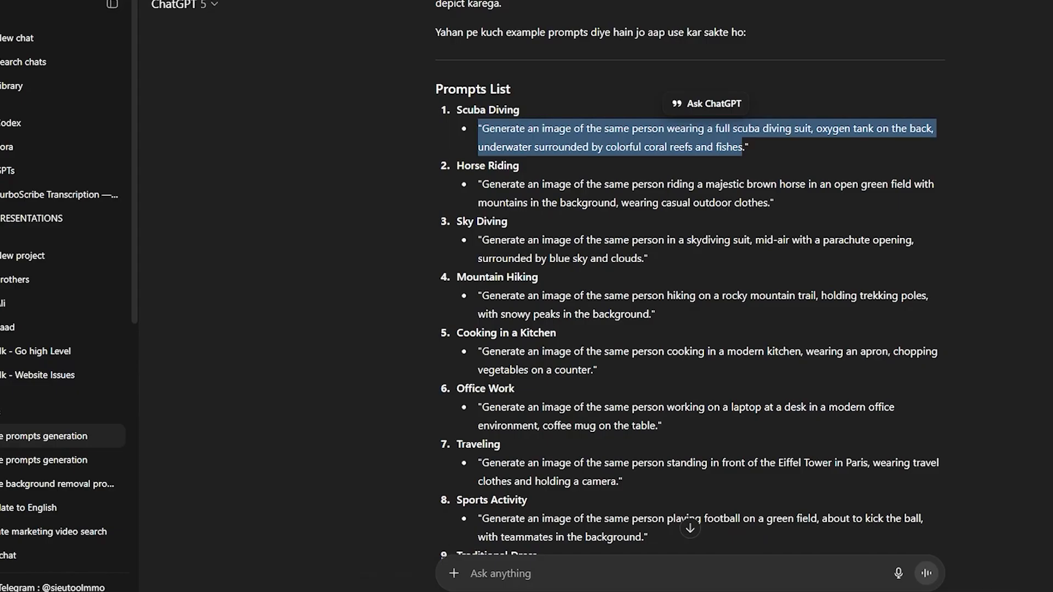
# Step: Copy the Office Work prompt text from the ChatGPT prompts list
pyautogui.scroll(-1, 651, 420)
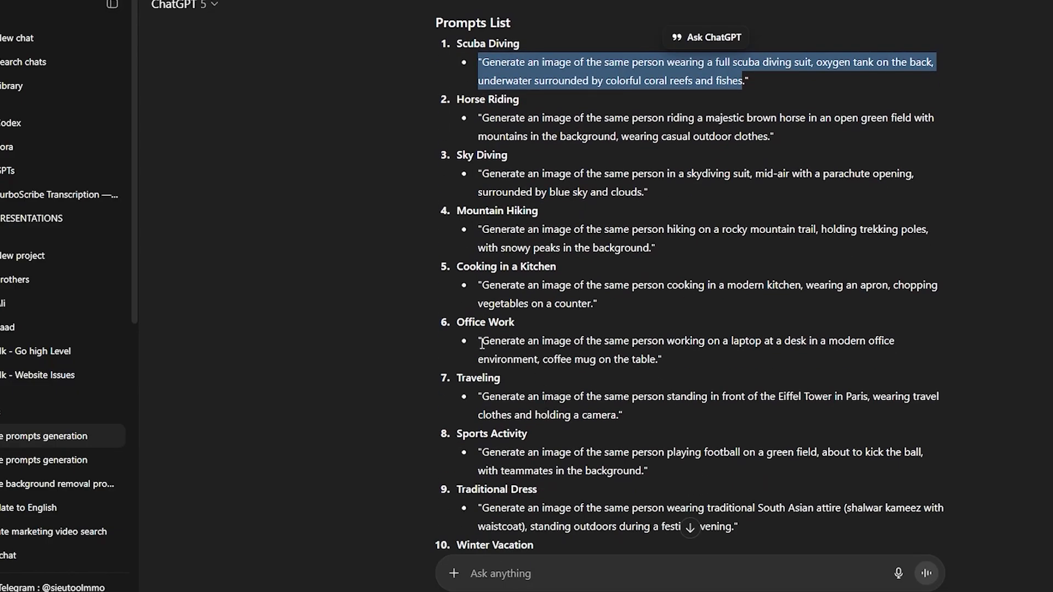
pyautogui.moveTo(483, 341); pyautogui.dragTo(661, 359)
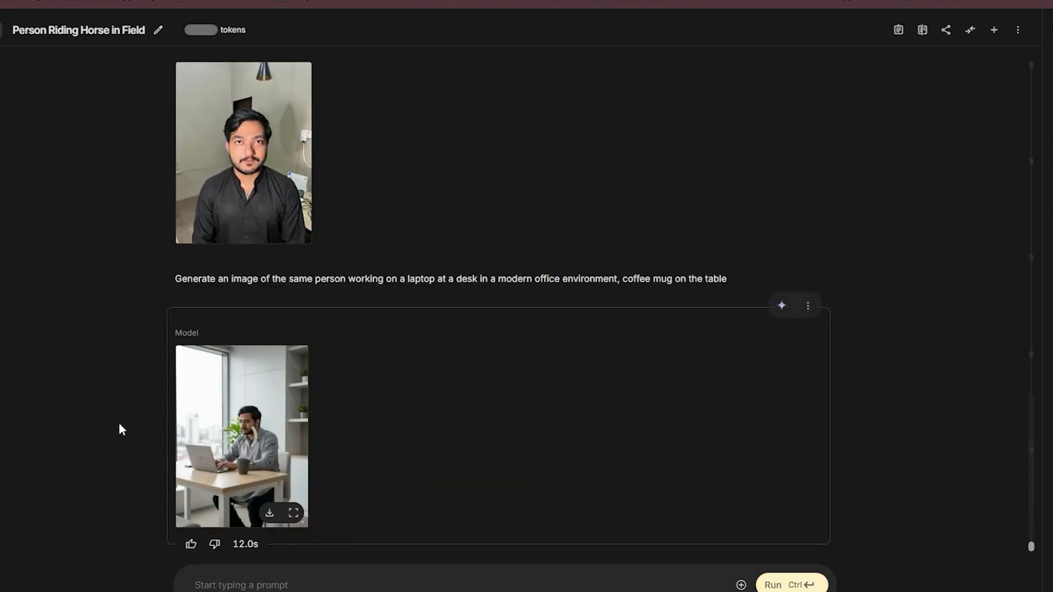
# Step: Inspect the generated office image at full size, close the preview, and look back through the earlier generations in the chat
pyautogui.click(294, 513)
pyautogui.scroll(-2, 542, 308)
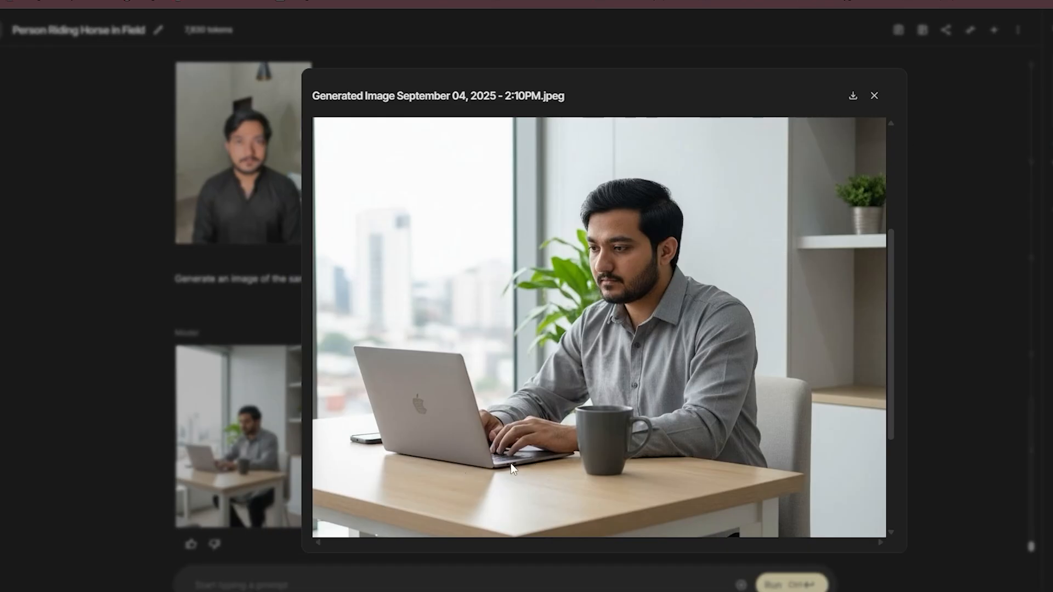
pyautogui.click(875, 96)
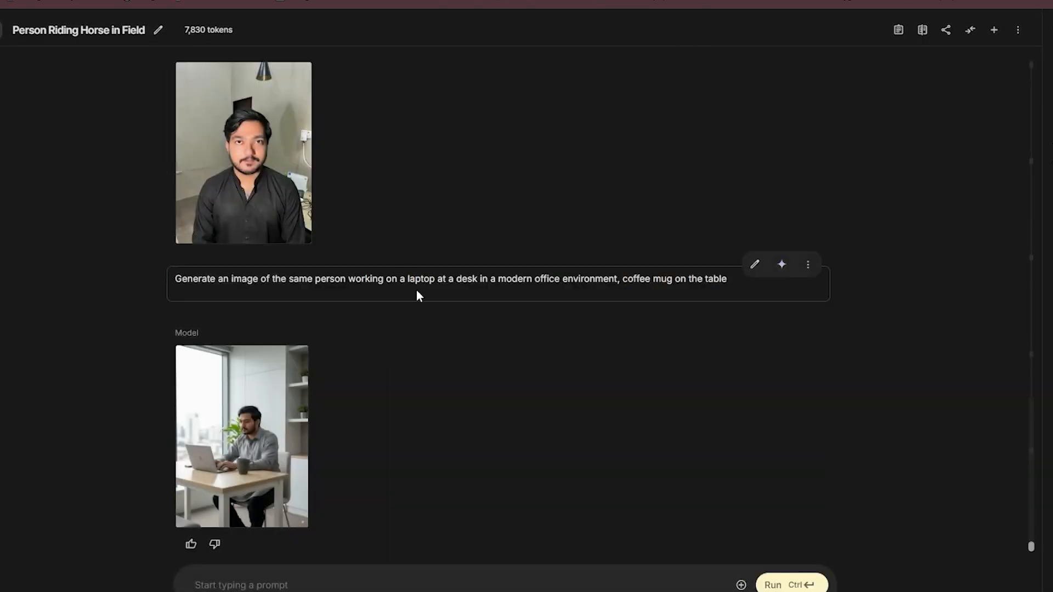
pyautogui.scroll(8, 416, 291)
pyautogui.scroll(-8, 417, 289)
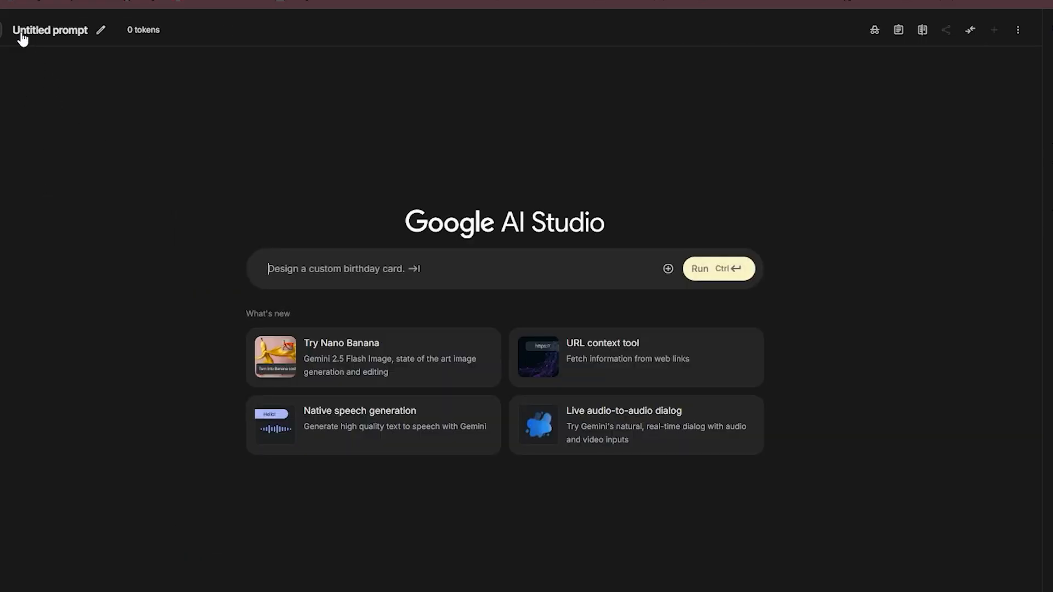
# Step: Go to the Build section of Google AI Studio and open the Home Canvas showcase app
pyautogui.click(0, 30)
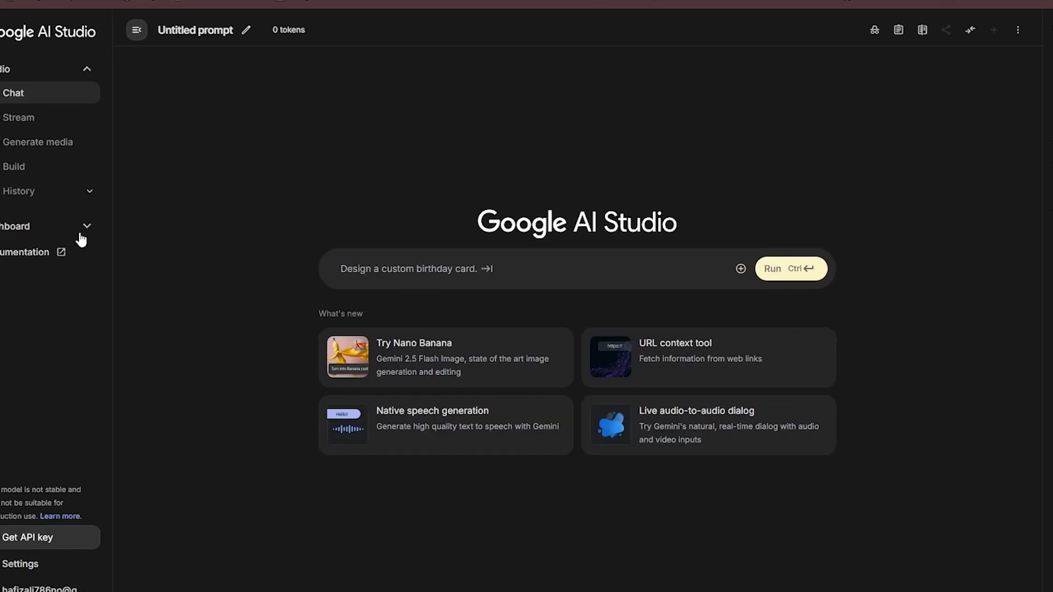
pyautogui.click(38, 175)
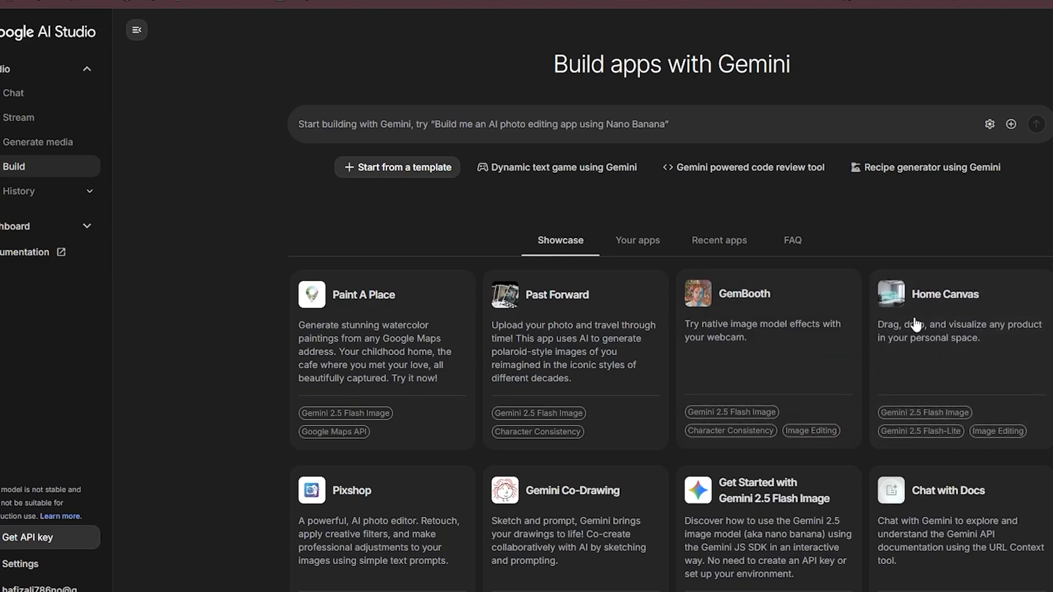
pyautogui.click(974, 355)
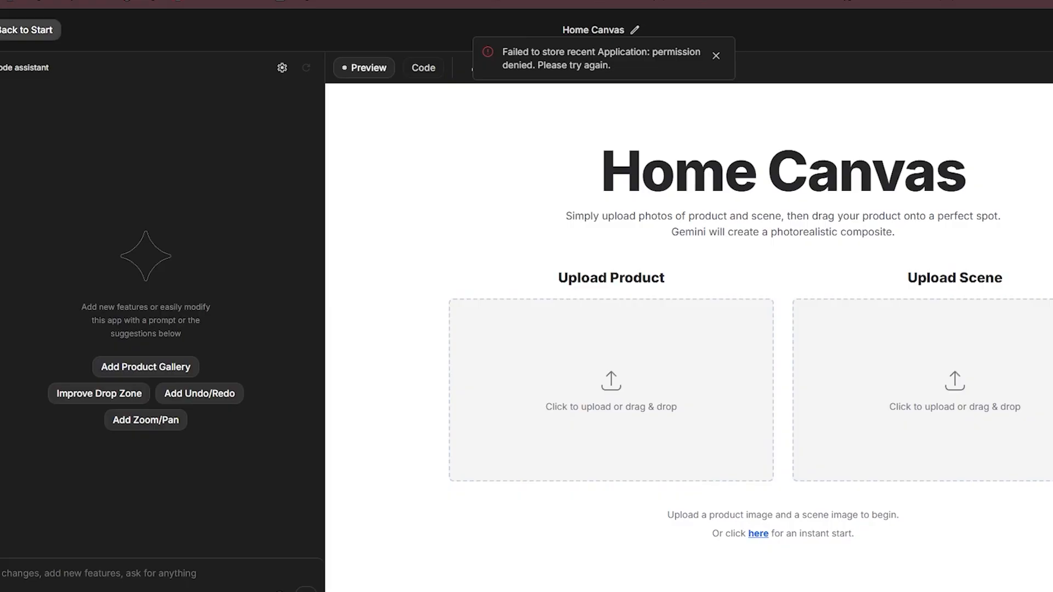
# Step: Return to the app showcase, look through the available apps, and open Past Forward
pyautogui.click(27, 29)
pyautogui.scroll(-4, 527, 329)
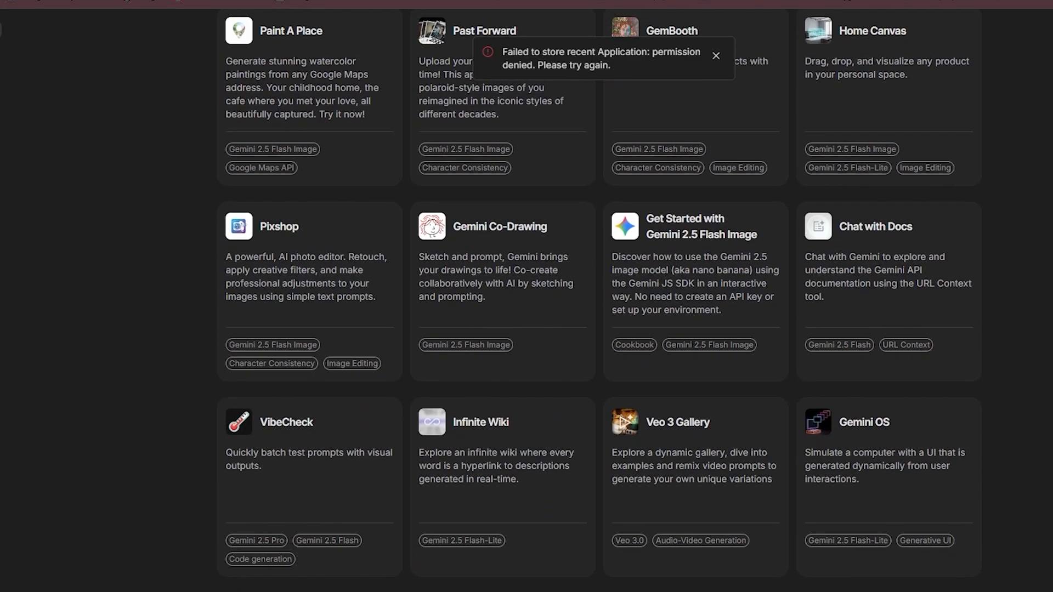
pyautogui.scroll(4, 598, 299)
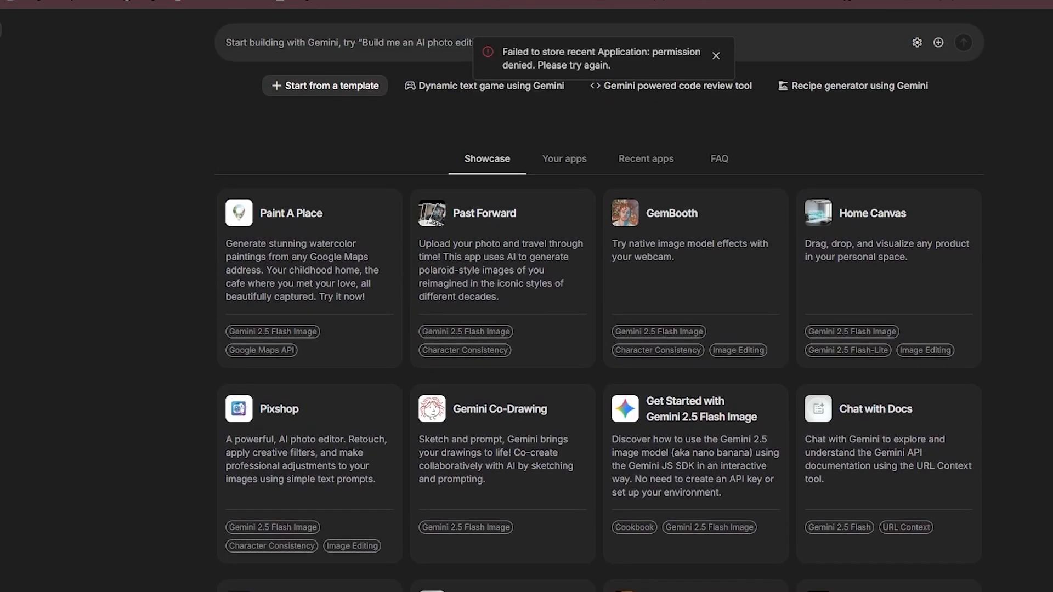
pyautogui.click(458, 261)
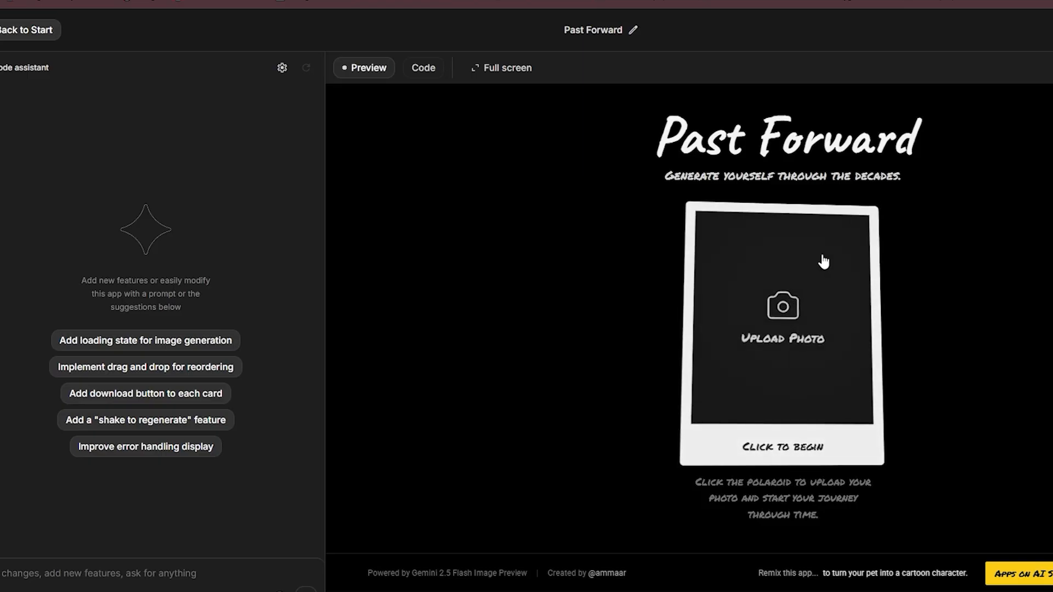
# Step: Upload the same portrait photo to Past Forward and generate the decade portraits from it
pyautogui.click(824, 262)
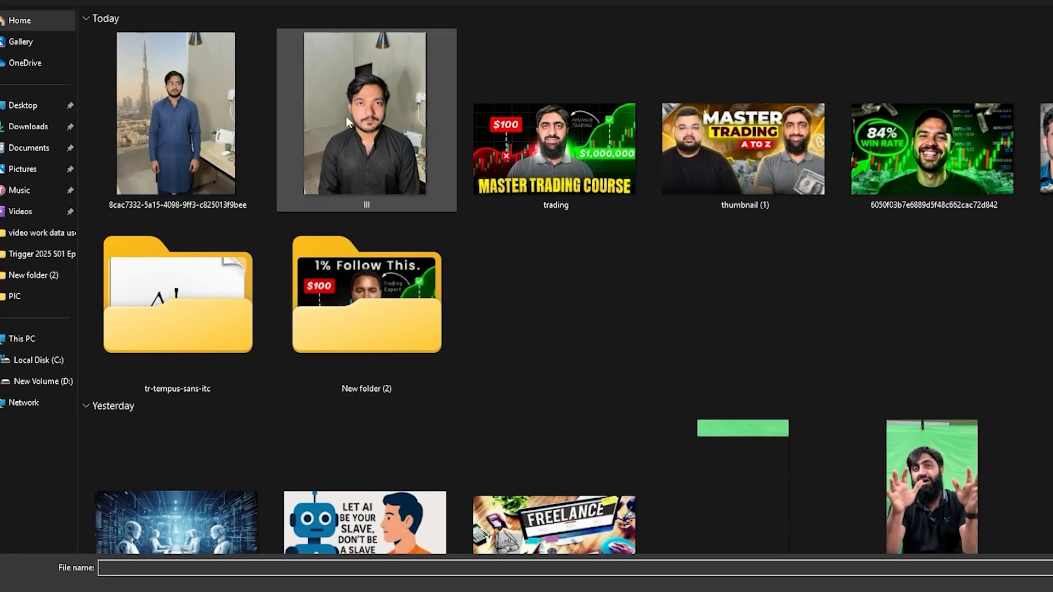
pyautogui.doubleClick(348, 116)
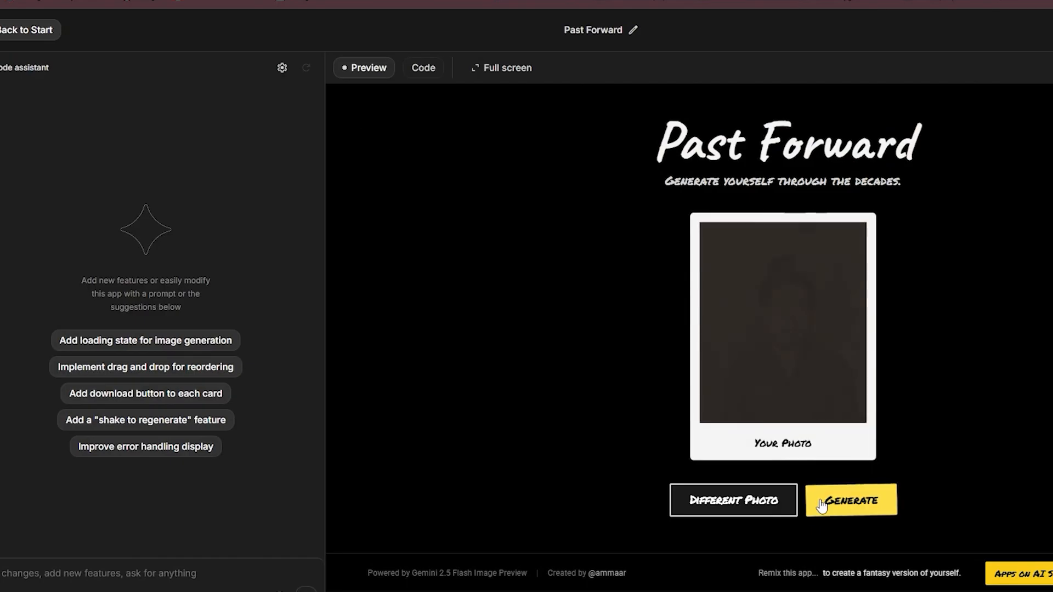
pyautogui.click(831, 502)
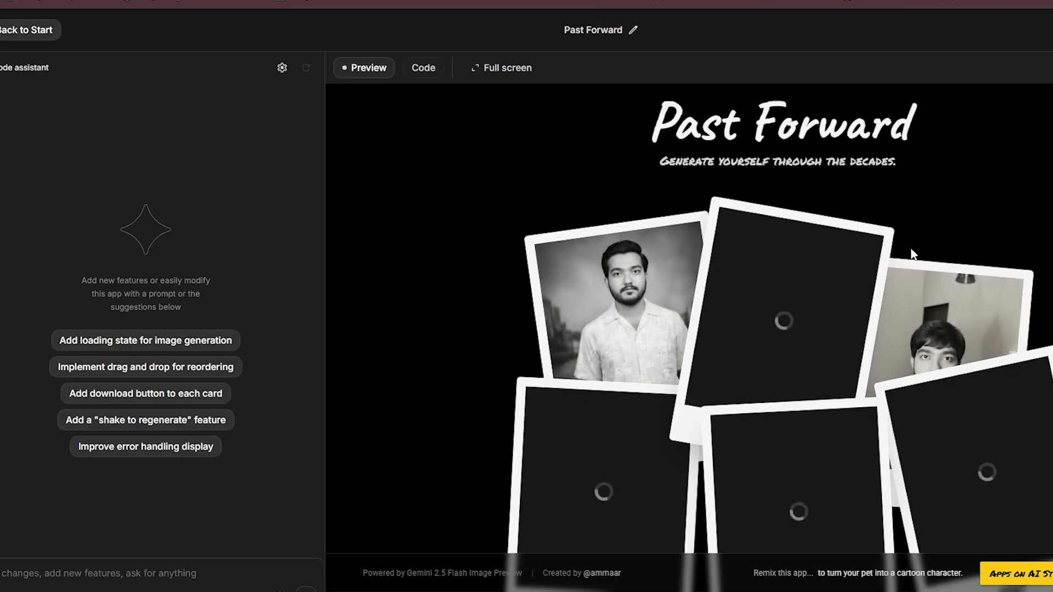
# Step: Review the generated decade polaroids and download them as an album
pyautogui.scroll(-2, 784, 340)
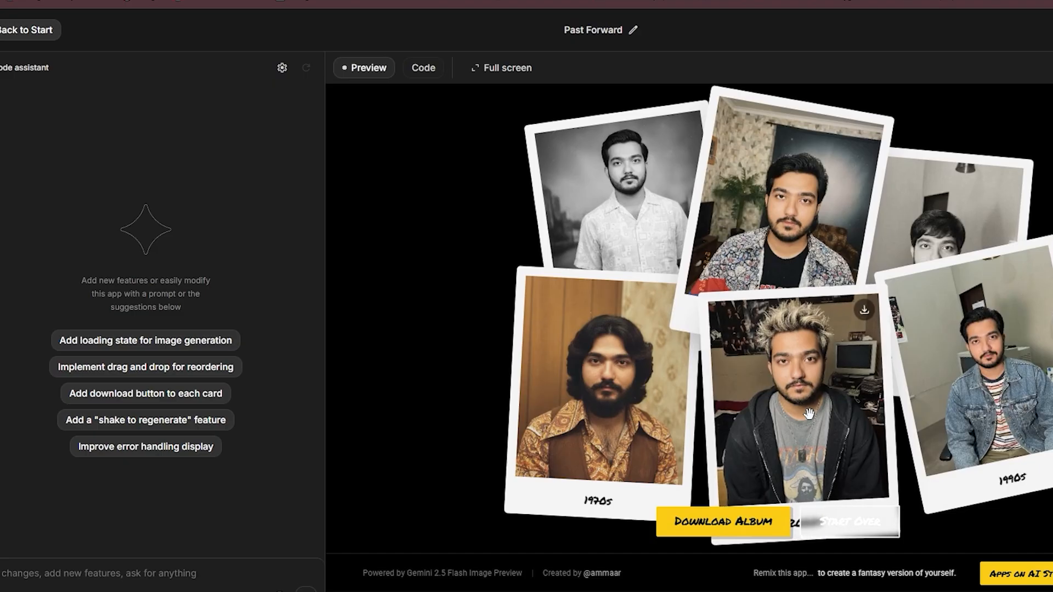
pyautogui.click(761, 531)
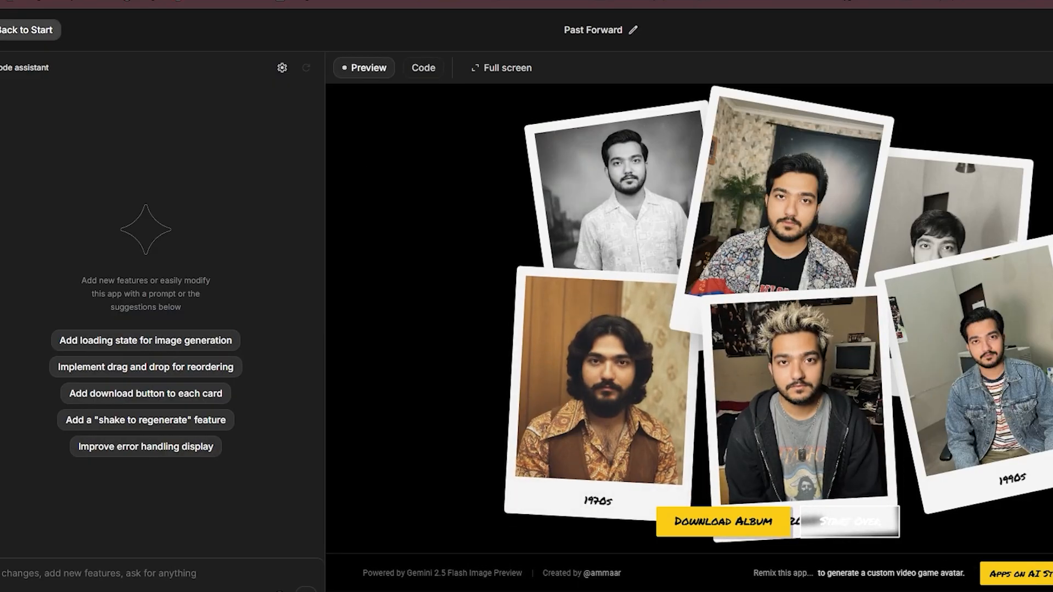
# Step: Open Pixshop from the app showcase and upload the same portrait photo to it
pyautogui.click(27, 30)
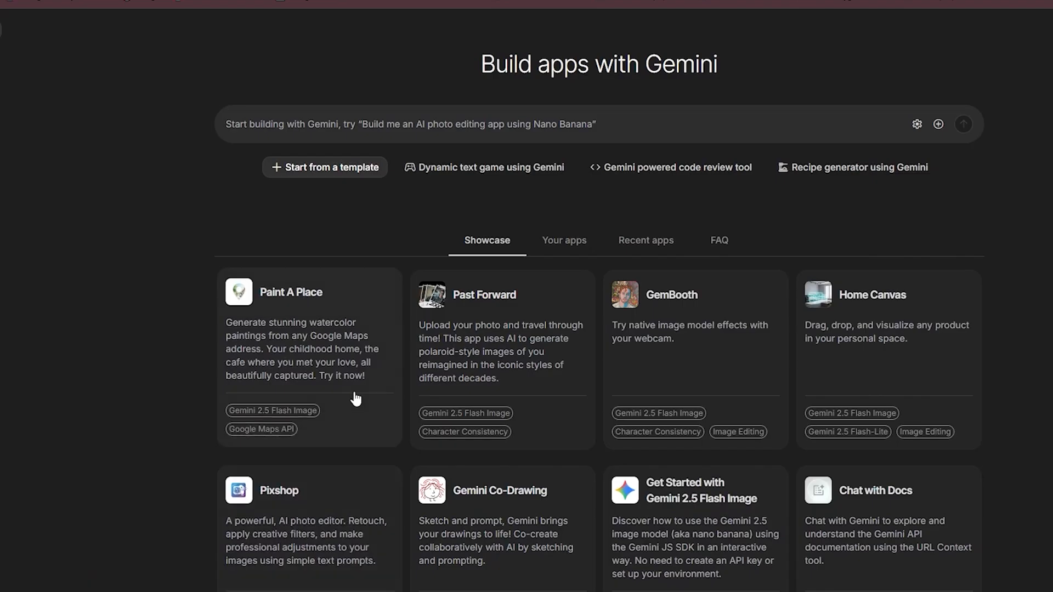
pyautogui.scroll(-1, 354, 399)
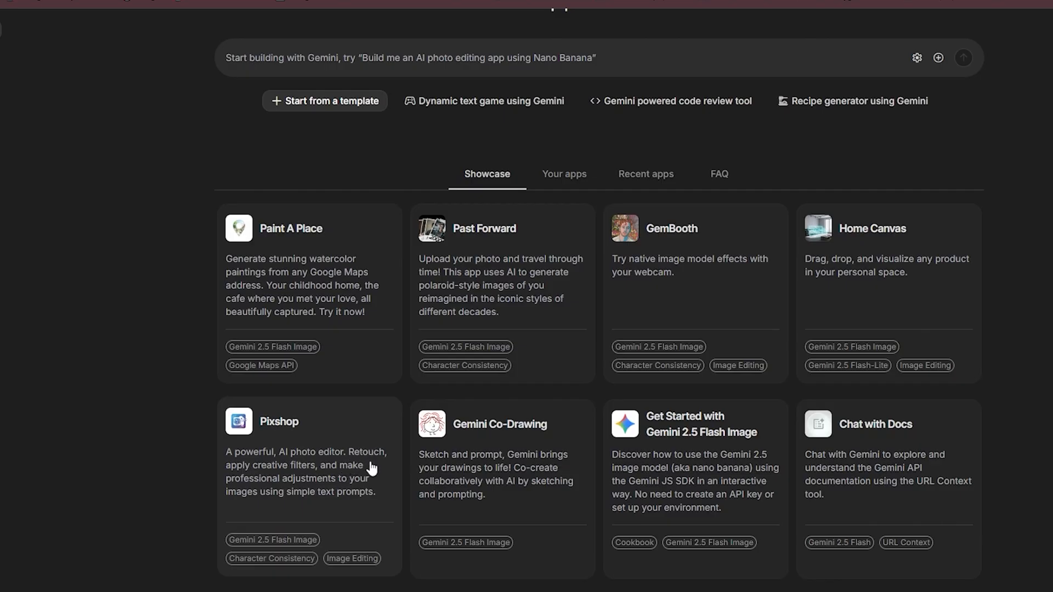
pyautogui.click(318, 471)
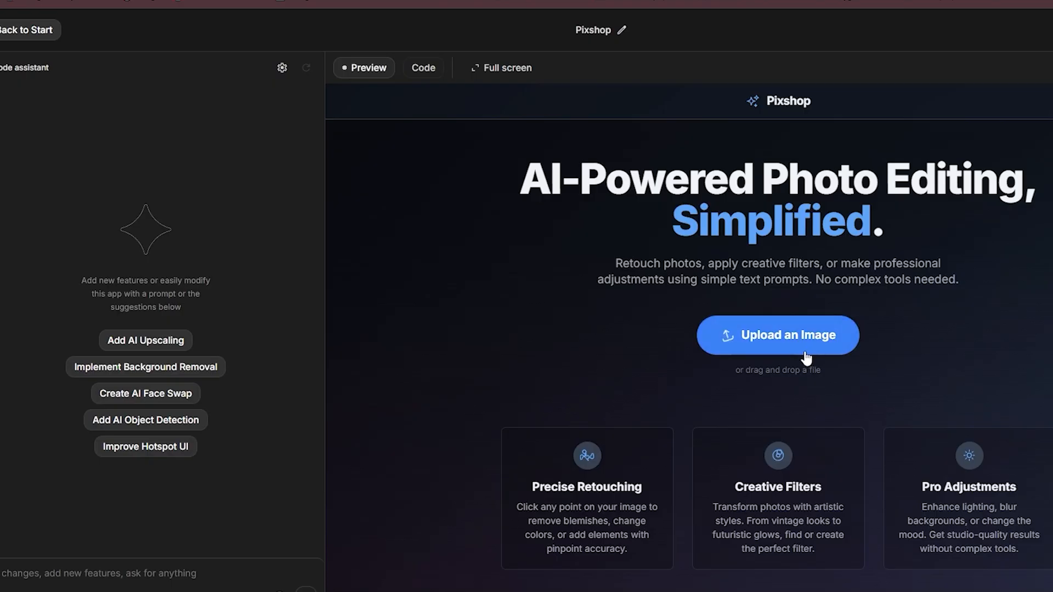
pyautogui.click(758, 354)
pyautogui.doubleClick(409, 150)
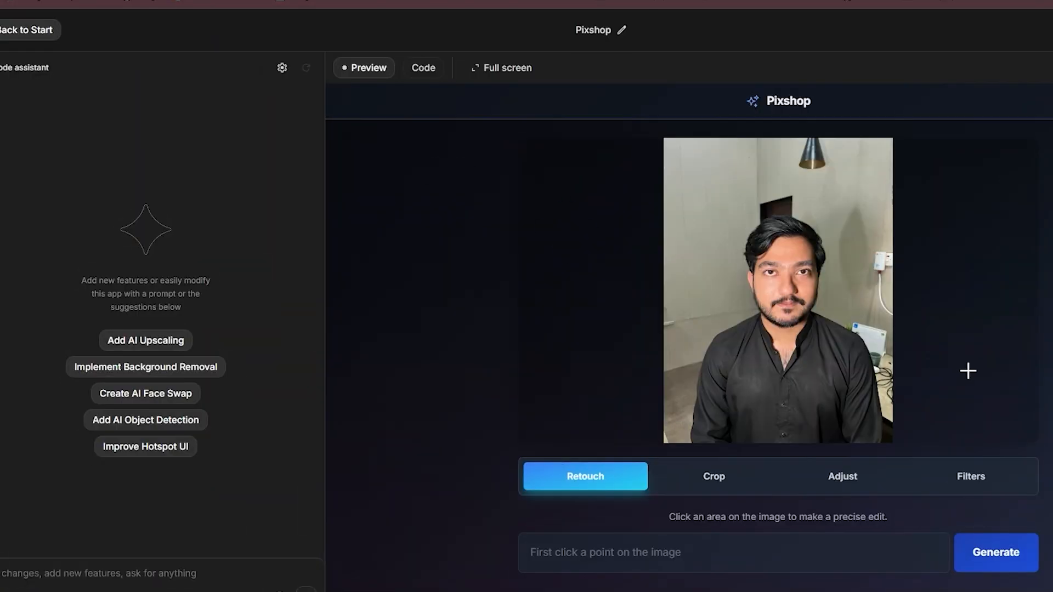
# Step: Mark a point on the shirt and generate a retouch with the prompt "Change the shirt colour to blue"
pyautogui.click(742, 361)
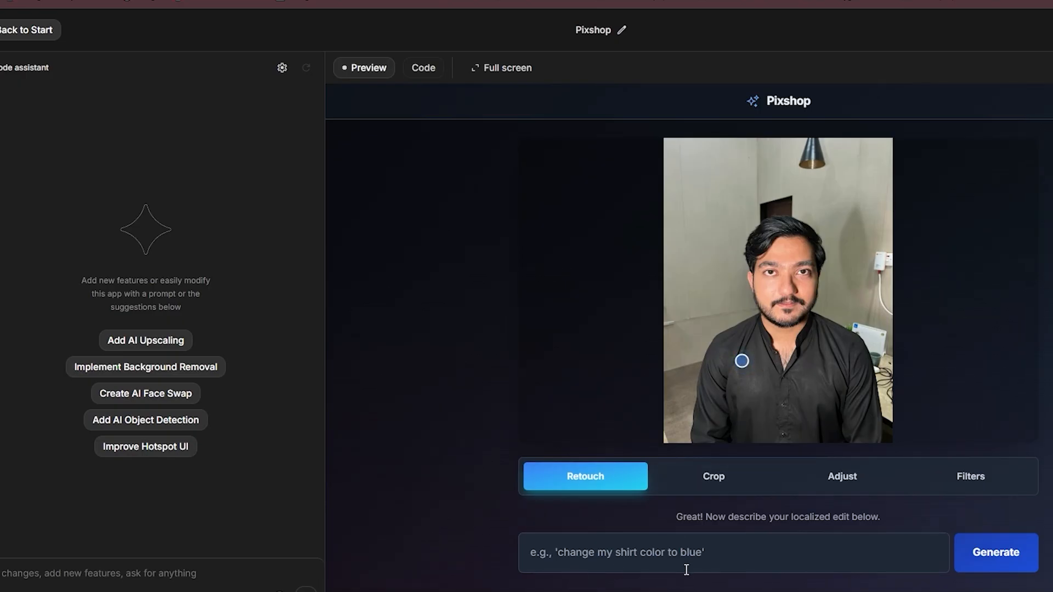
pyautogui.click(701, 551)
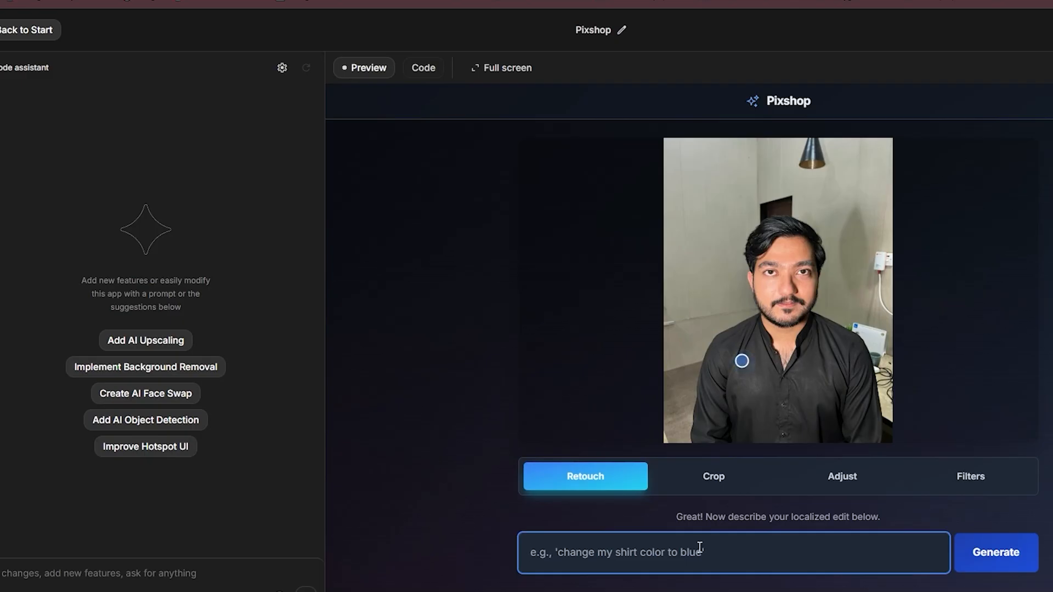
pyautogui.write('colour to blue')
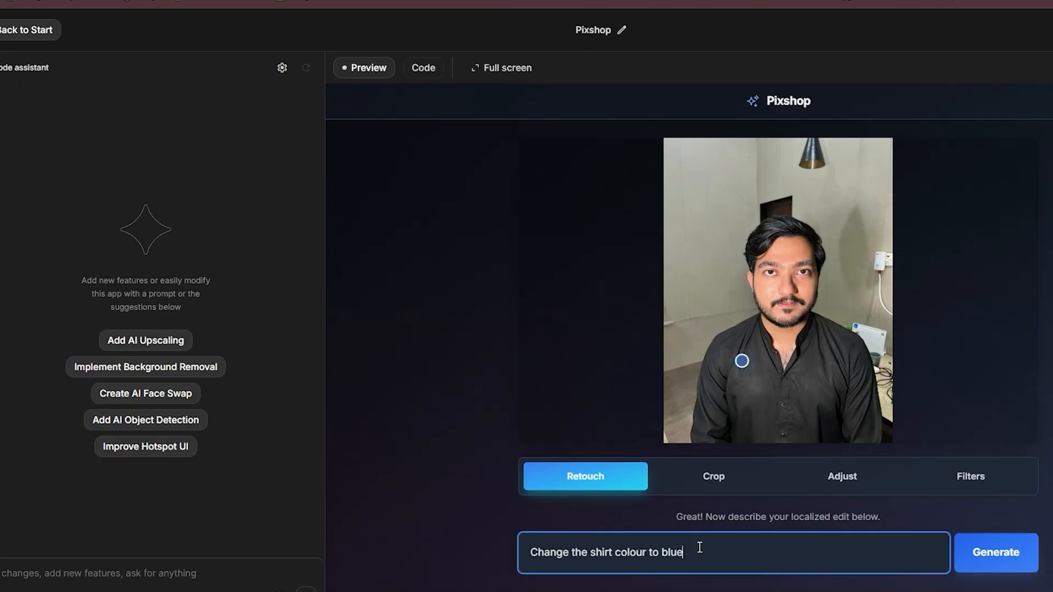
pyautogui.click(999, 555)
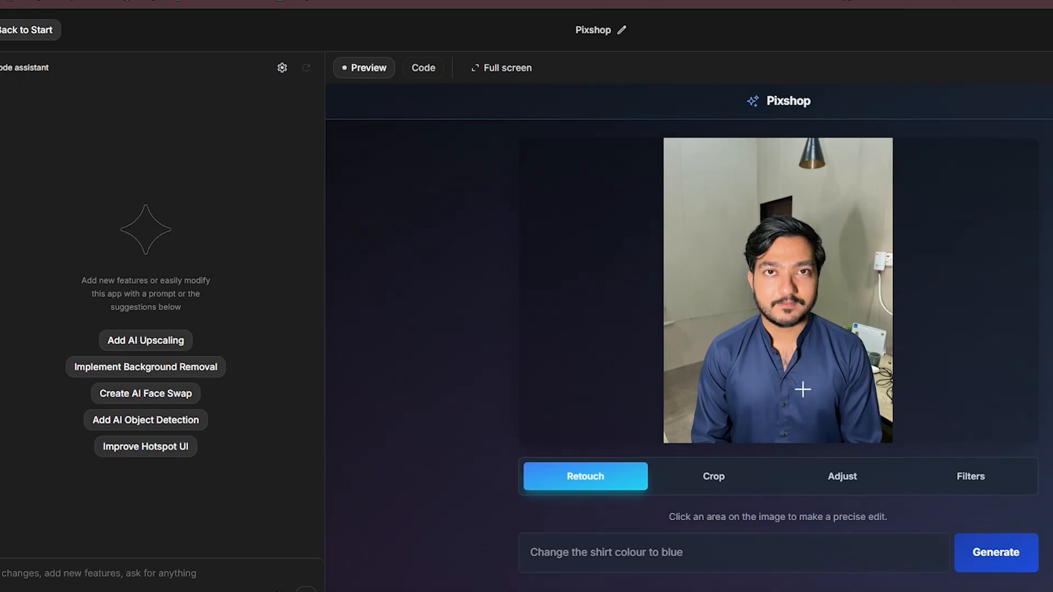
pyautogui.click(776, 272)
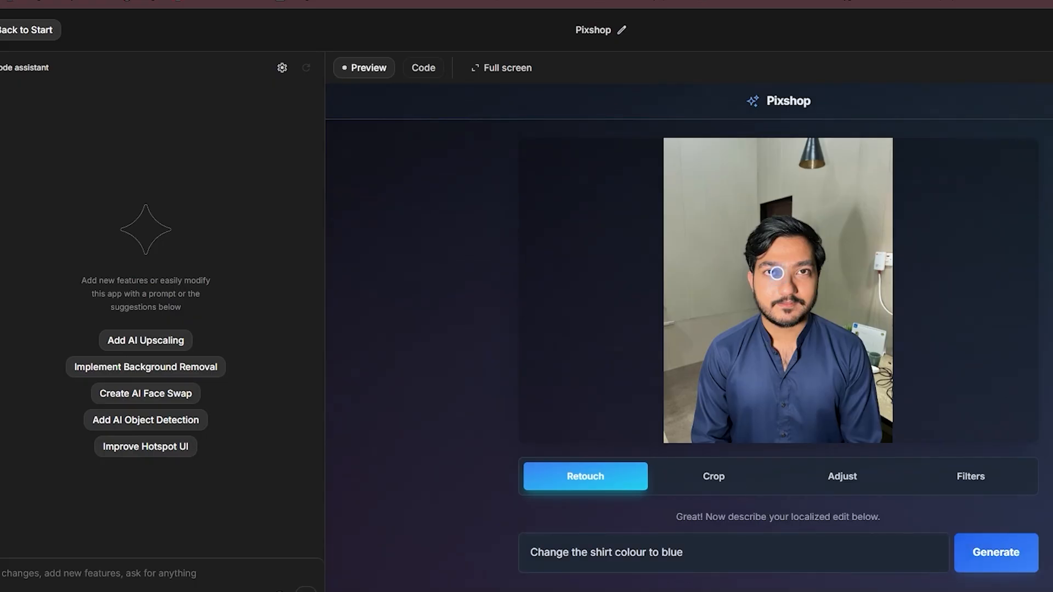
pyautogui.press('super')
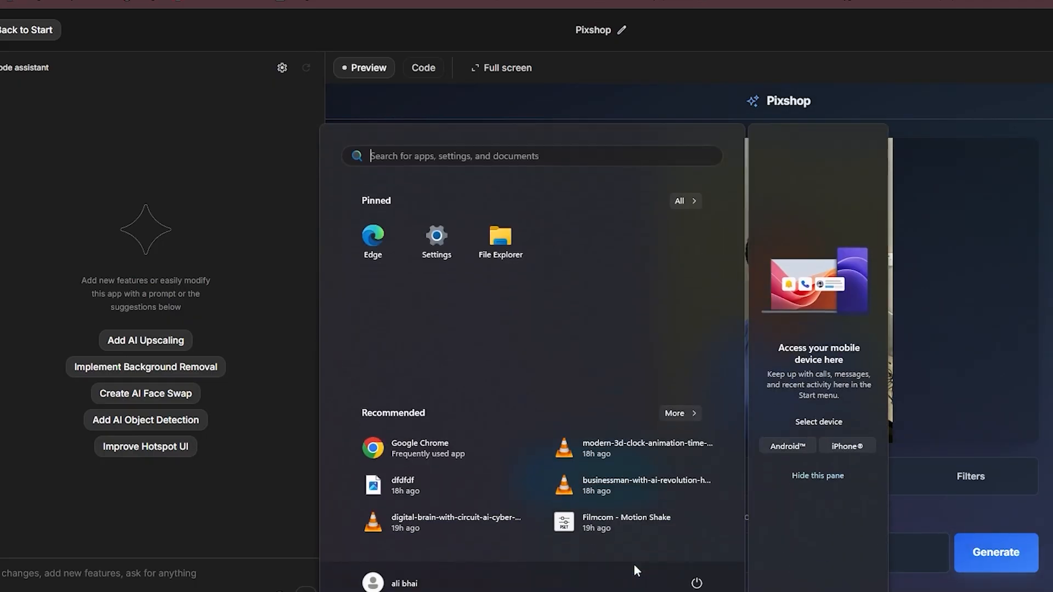
pyautogui.click(966, 324)
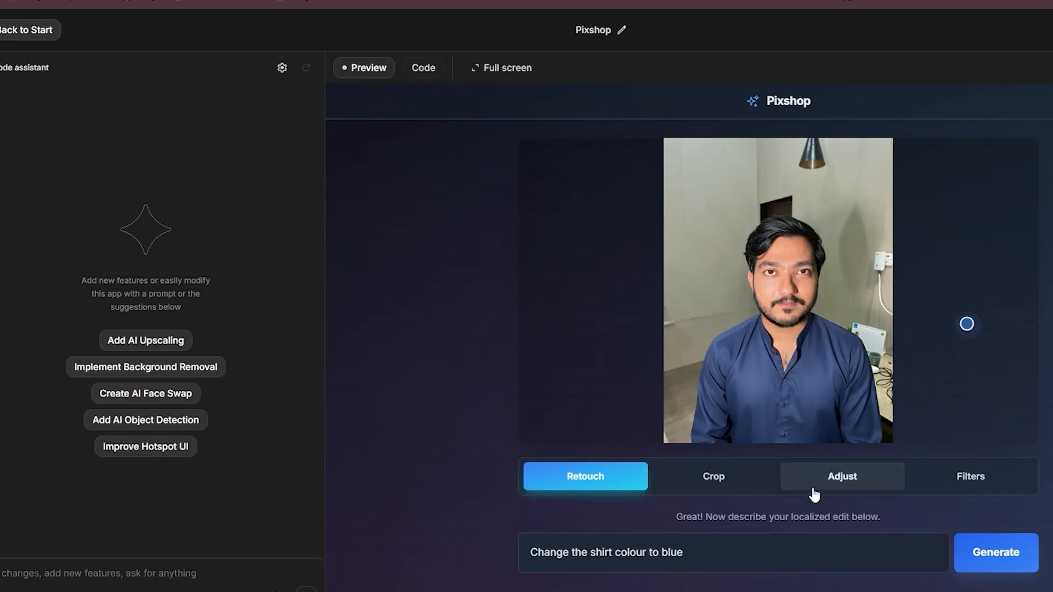
# Step: Mark a point at the man's eye and generate a retouch with the prompt "Wear a round glasses"
pyautogui.click(775, 273)
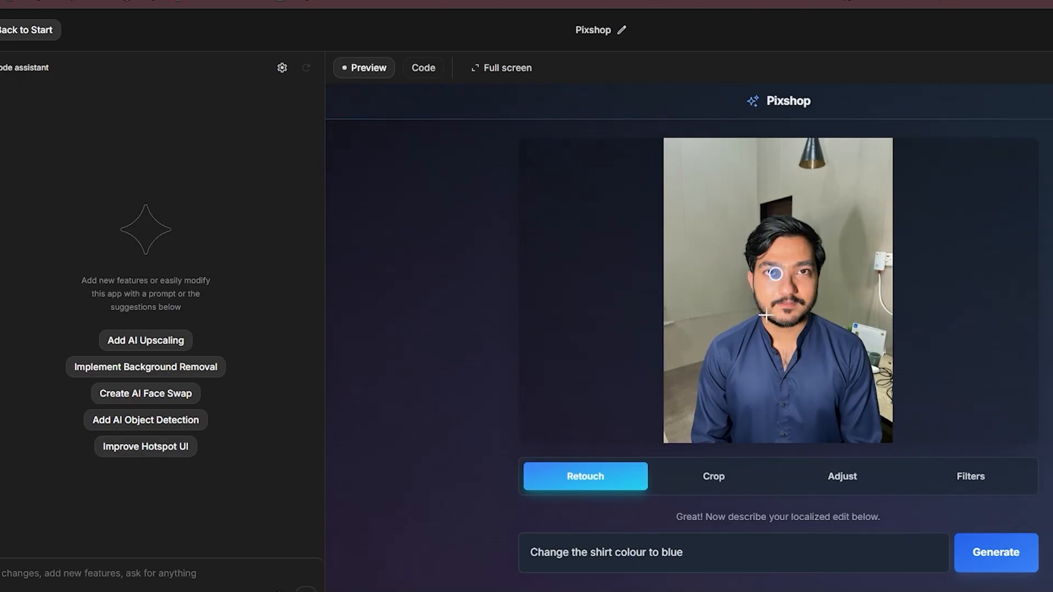
pyautogui.moveTo(686, 552); pyautogui.dragTo(466, 547)
pyautogui.press('BackSpace')
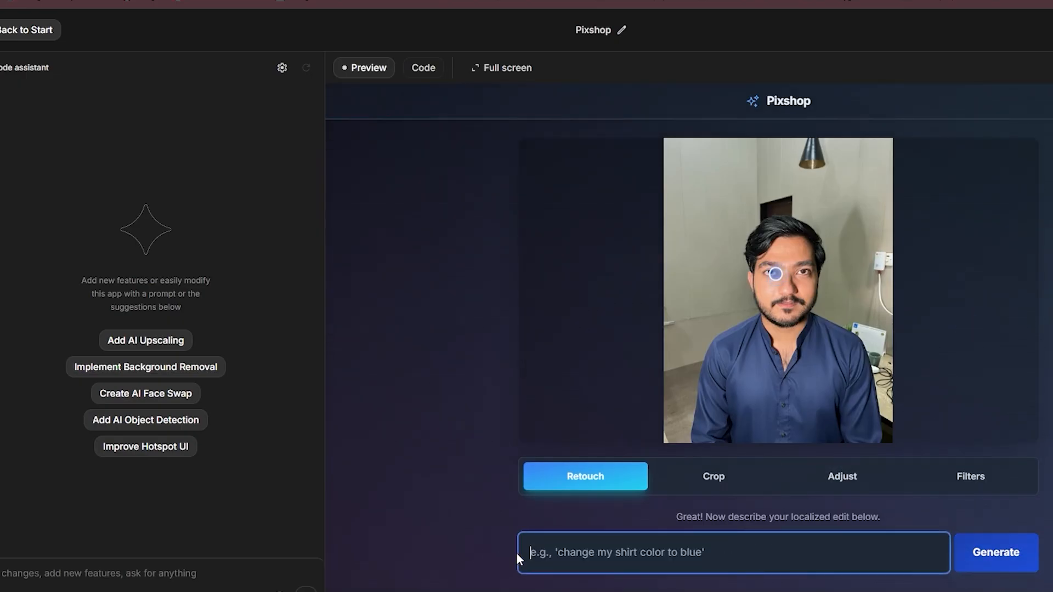
pyautogui.write('Wear ')
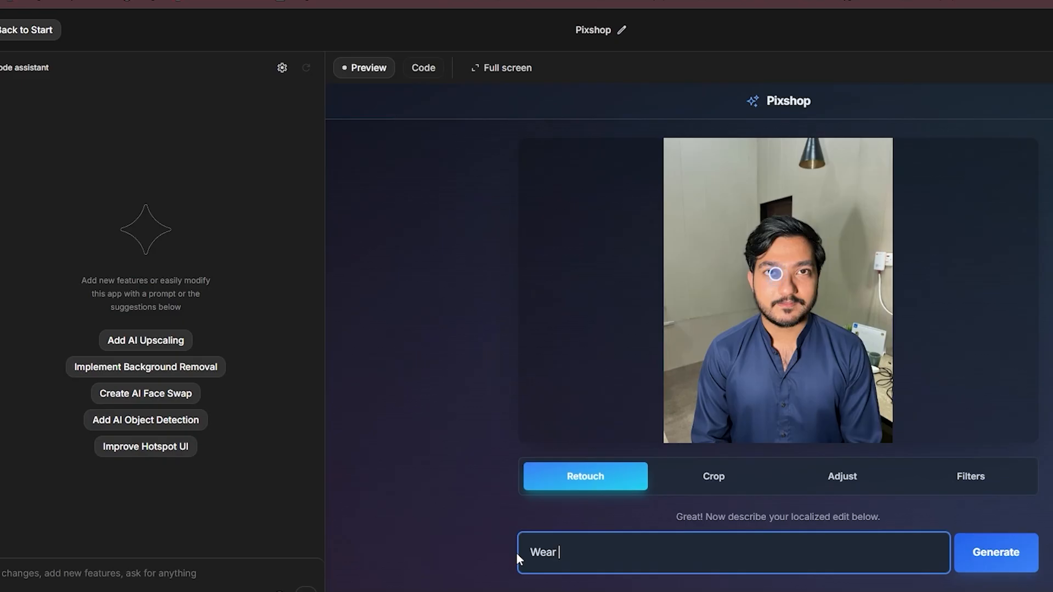
pyautogui.write('a glasses')
pyautogui.click(569, 554)
pyautogui.write('round')
pyautogui.press('Return')
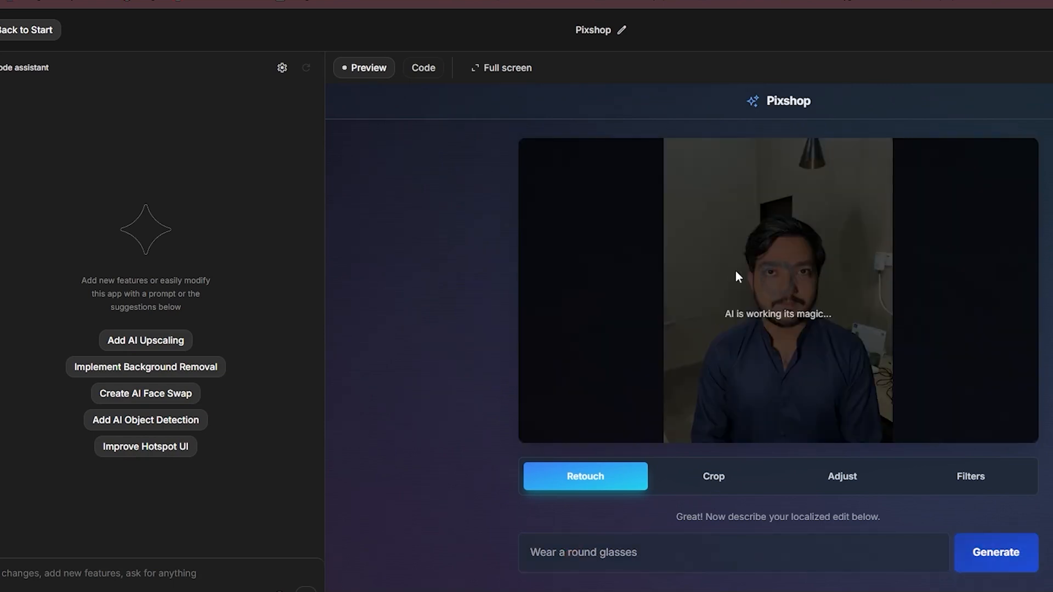